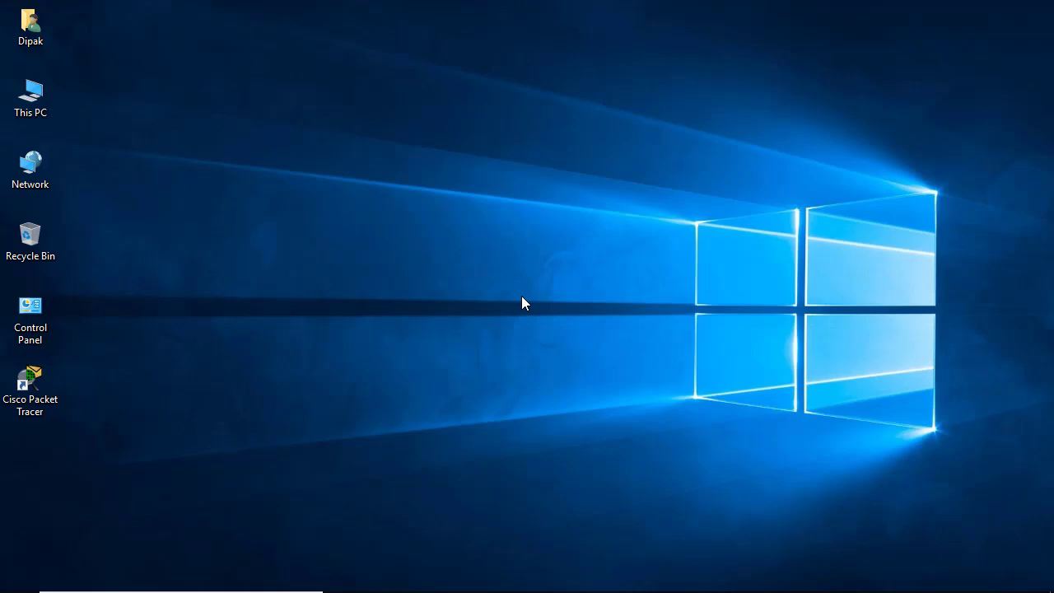
Launch Packet Tracer and place a 2950T-24 switch, Switch0, on the logical workspace.
double_click(41, 400)
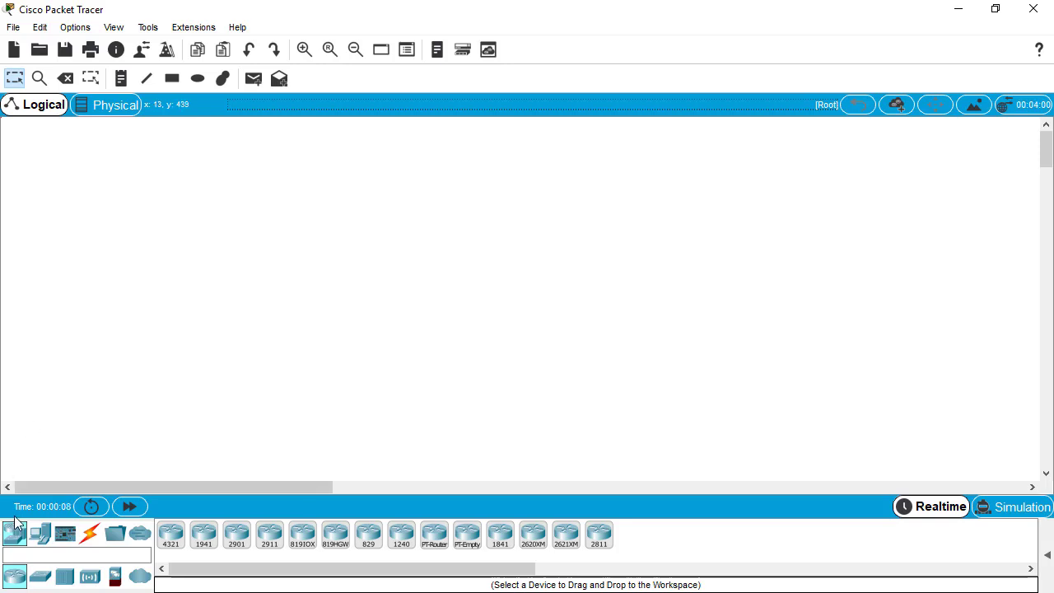
click(41, 581)
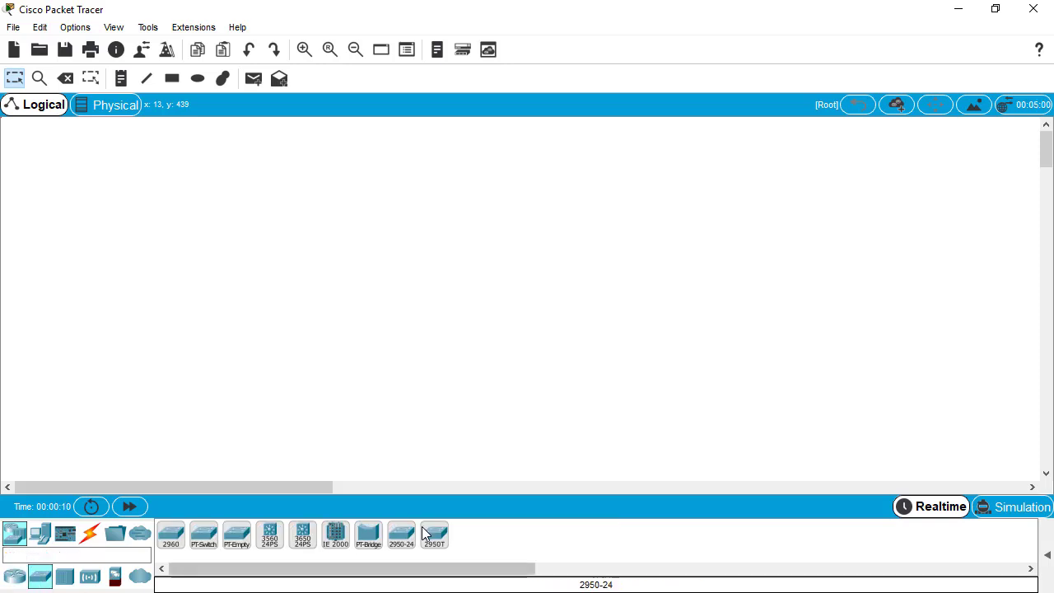
click(443, 544)
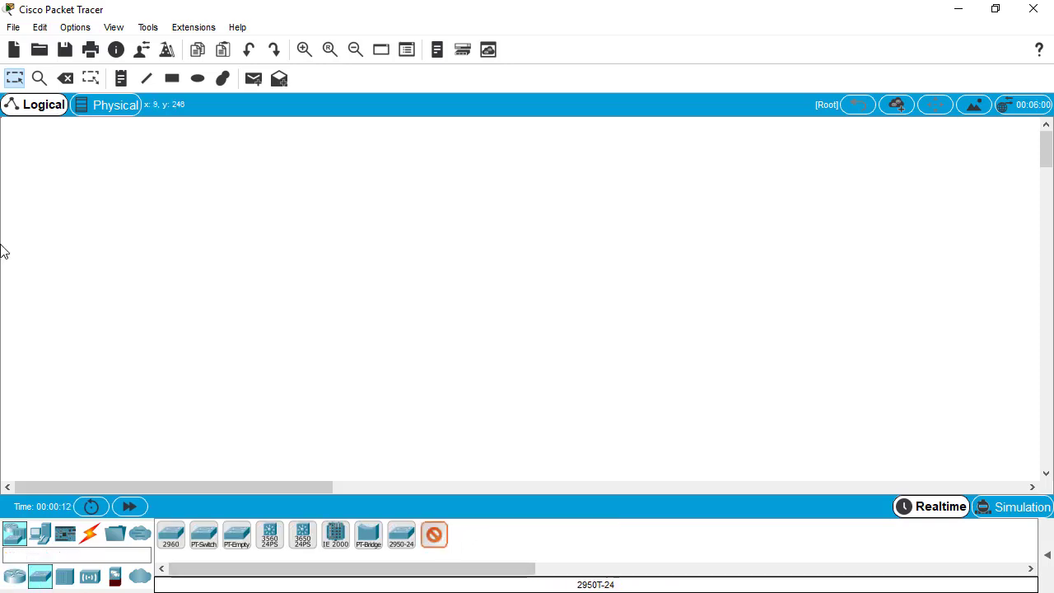
click(371, 165)
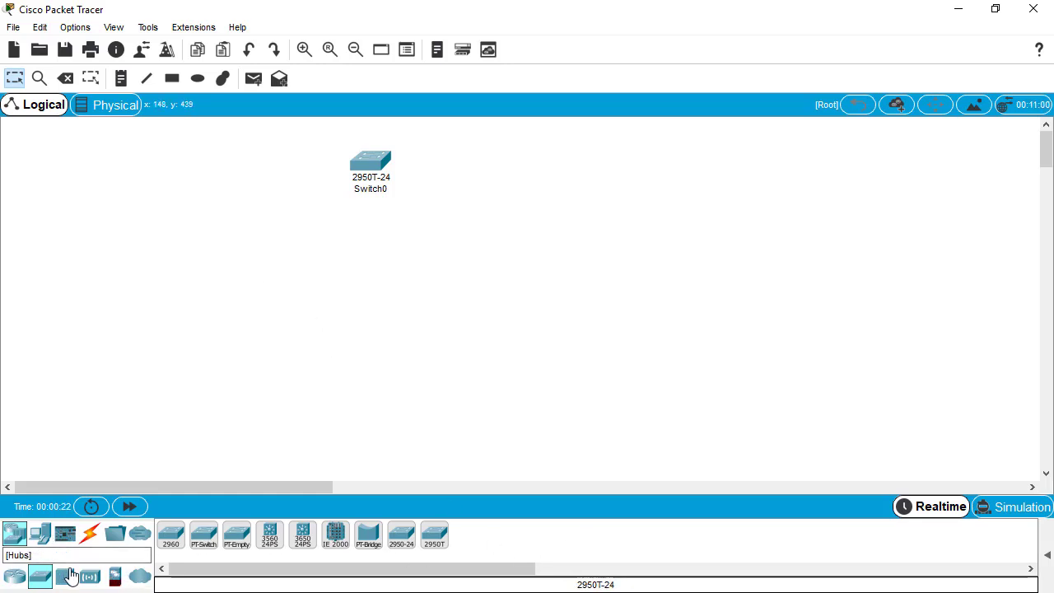
Place five PC-PT computers: PC0–PC3 in a lower row and PC4 right of Switch0.
click(40, 533)
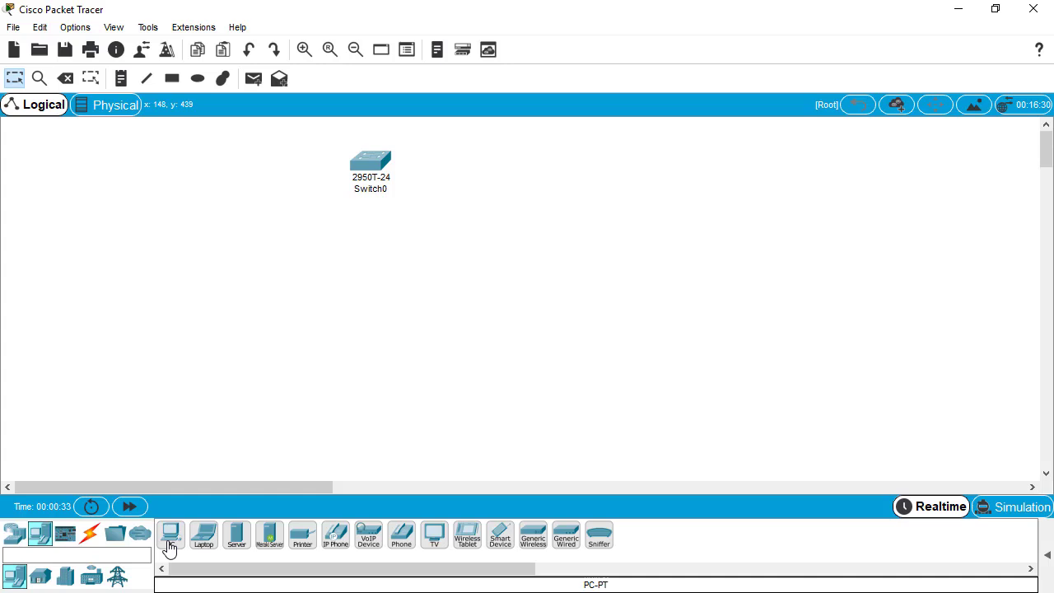
click(170, 544)
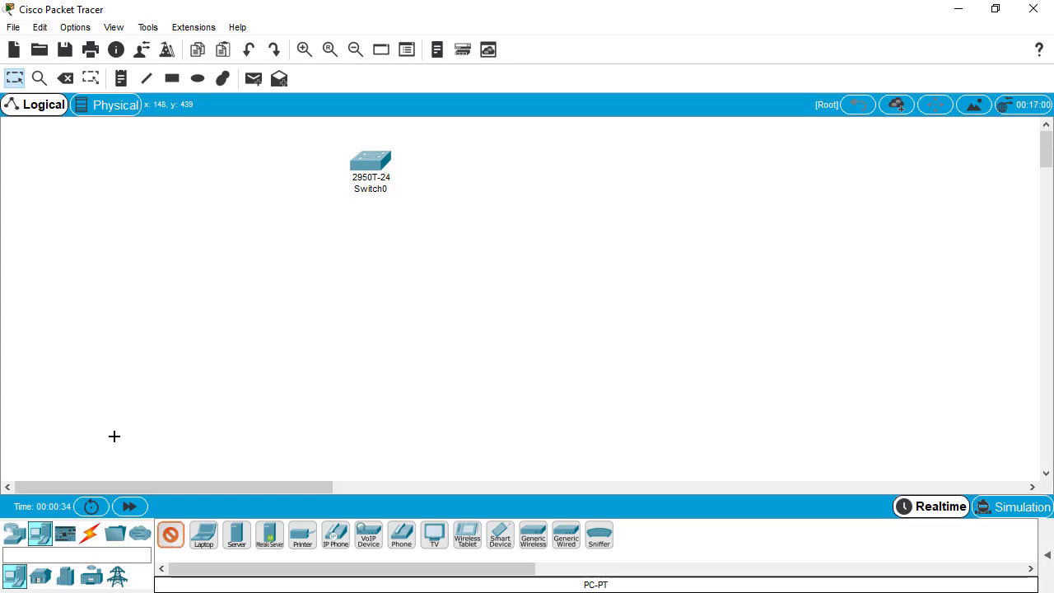
click(83, 332)
click(134, 335)
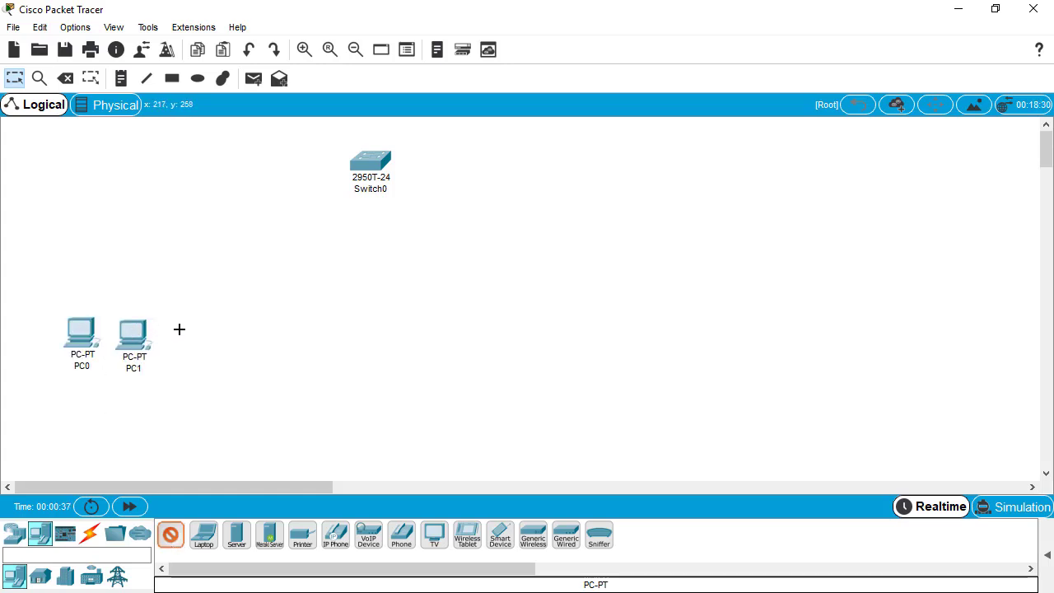
click(179, 329)
click(224, 329)
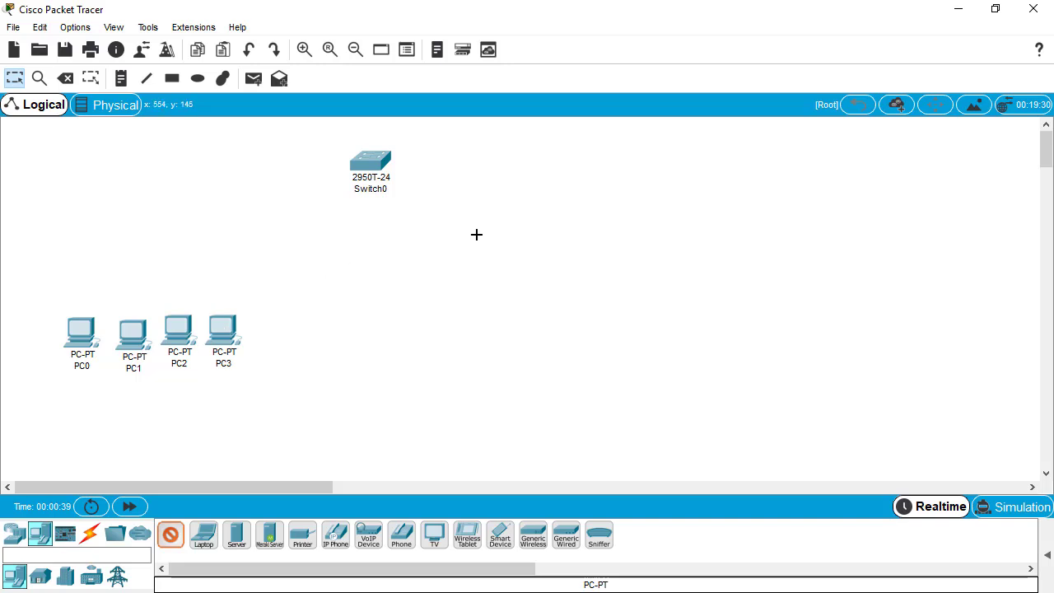
click(519, 224)
key(Escape)
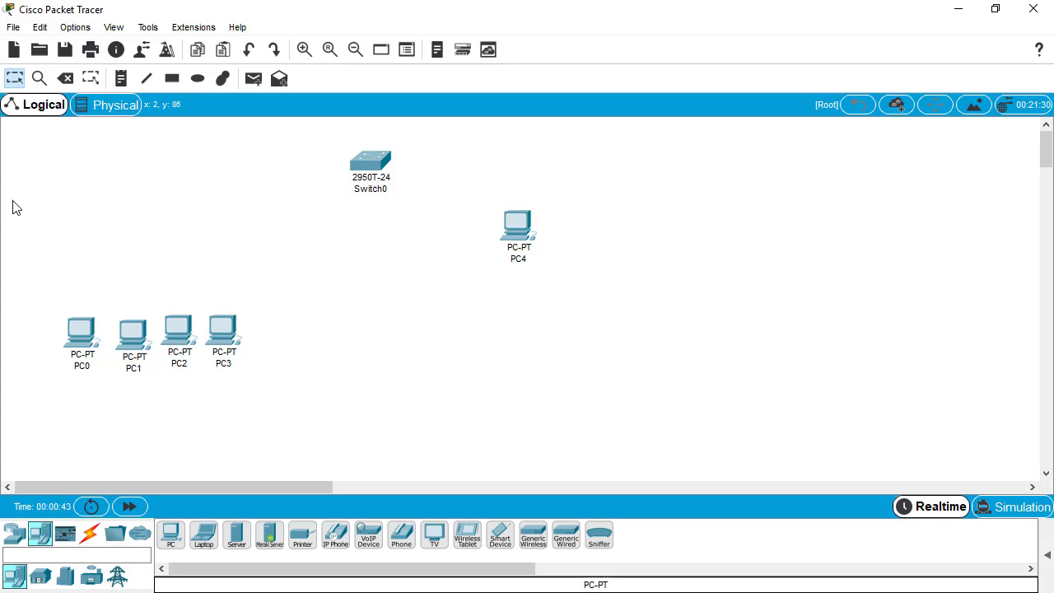
drag(24, 288, 370, 402)
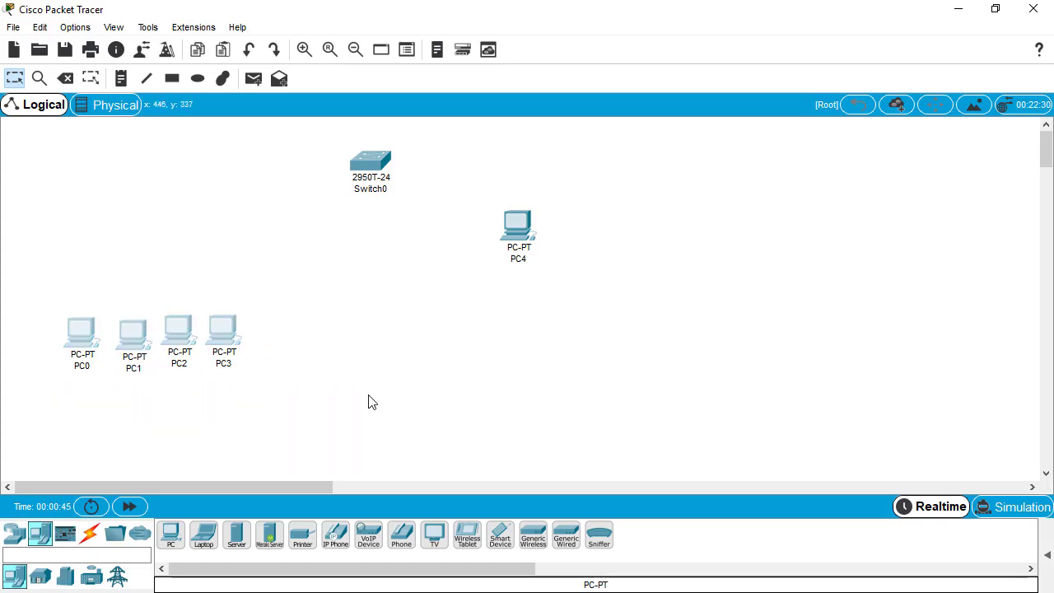
drag(619, 203, 506, 285)
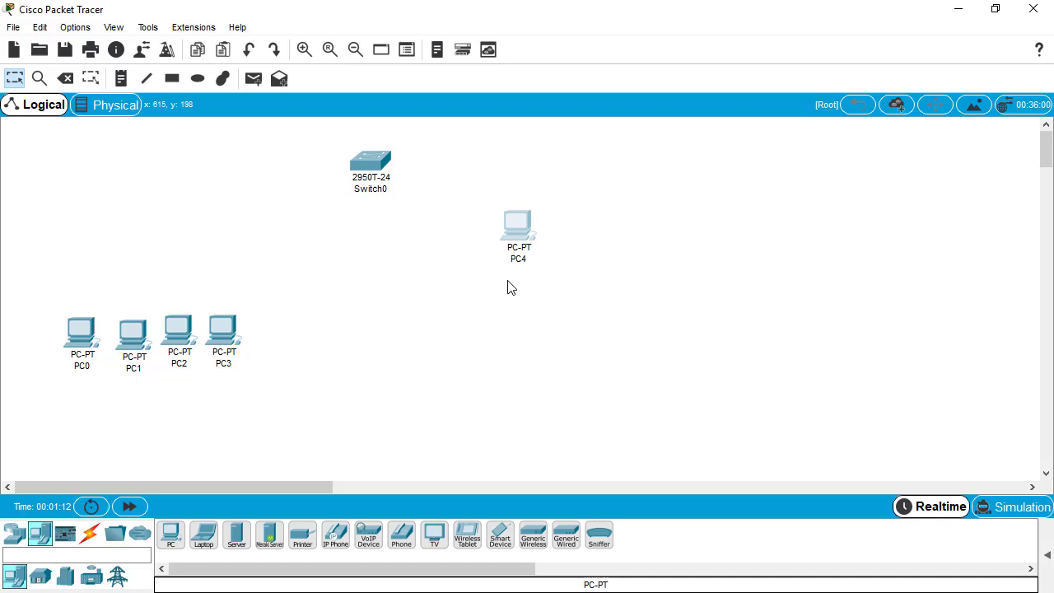
Cable PC0 and PC1 to Switch0 ports with copper straight-through cables.
click(89, 534)
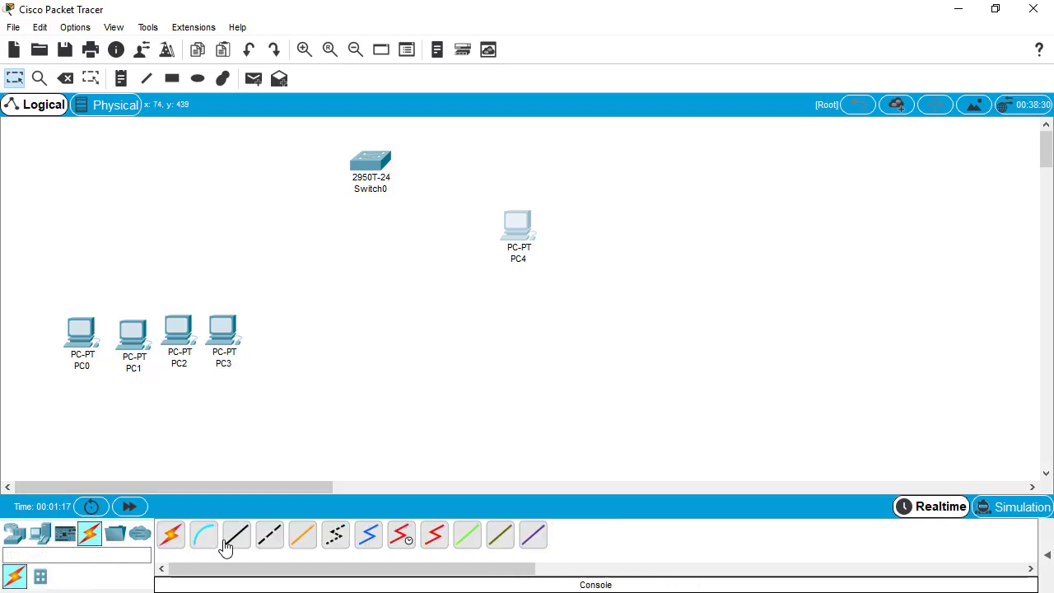
click(237, 535)
click(363, 161)
click(387, 157)
click(81, 331)
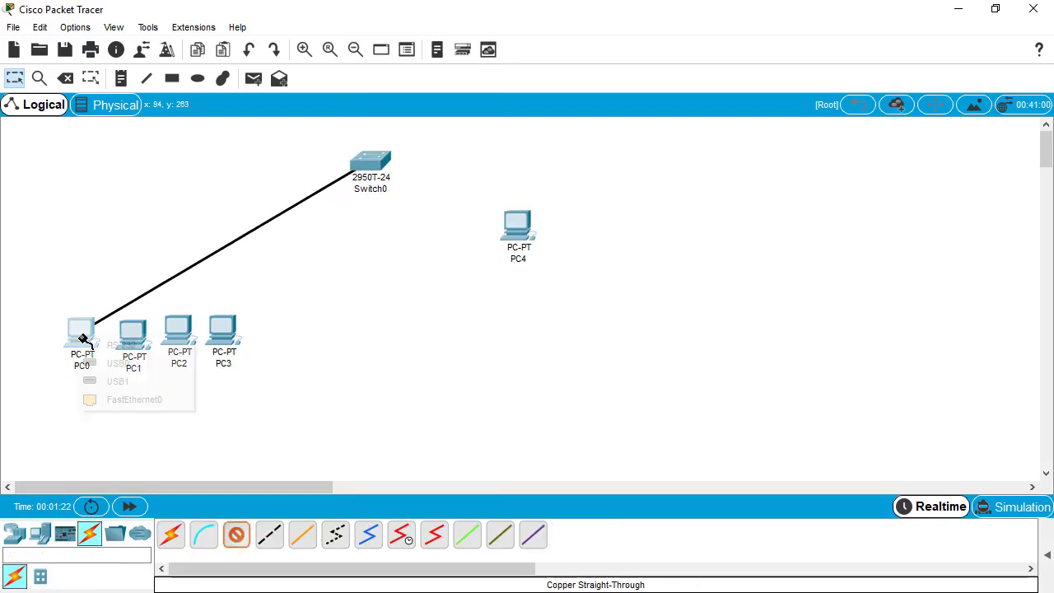
click(141, 395)
click(375, 160)
click(495, 32)
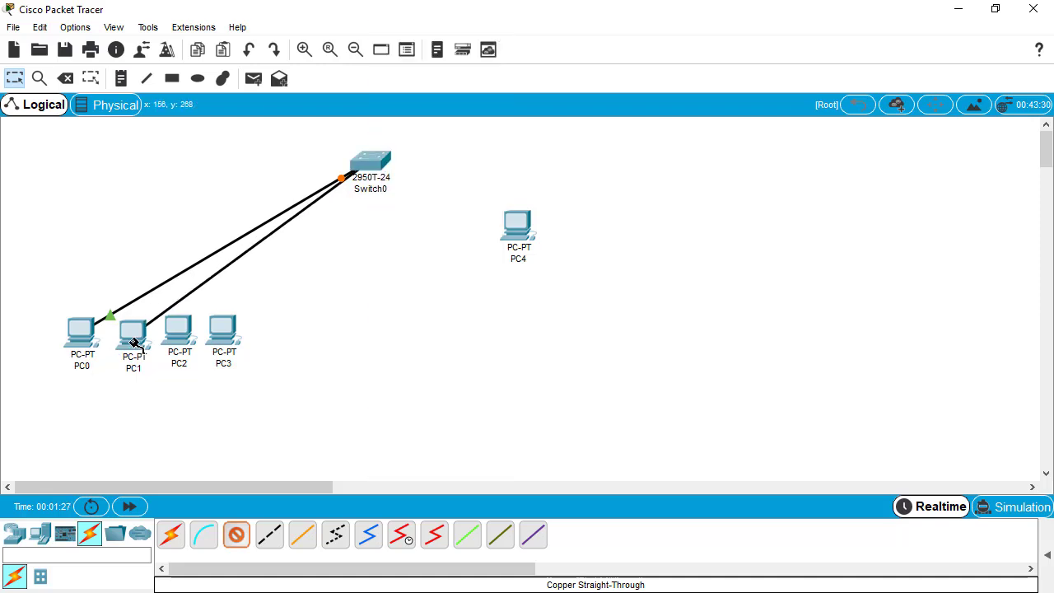
click(132, 334)
click(176, 404)
Cable PC2, PC3 and PC4 to Switch0, using FastEthernet0/3 through 0/5.
click(366, 161)
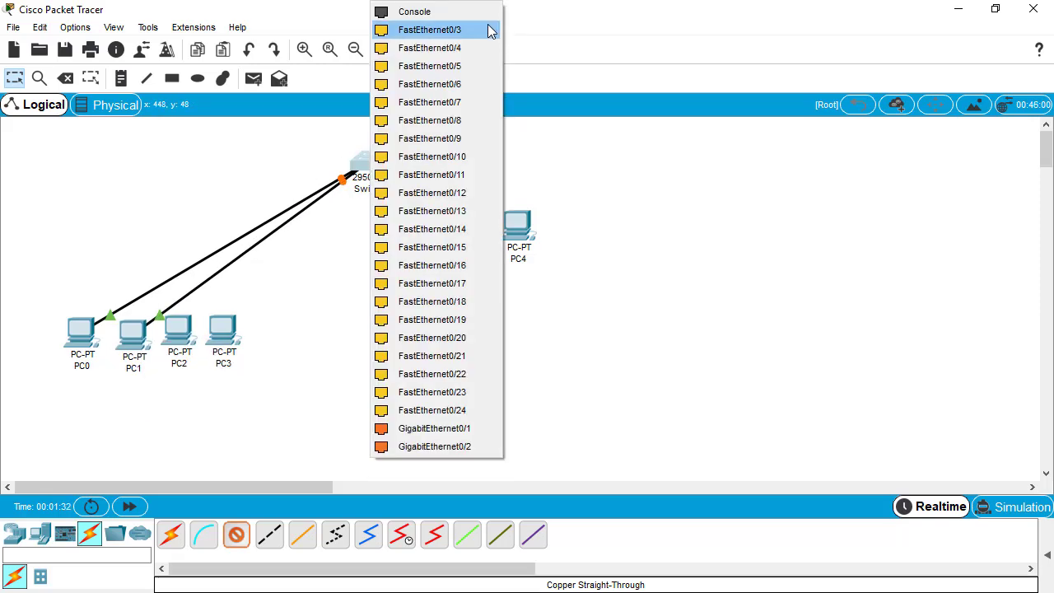
click(506, 30)
click(178, 329)
click(234, 401)
click(370, 161)
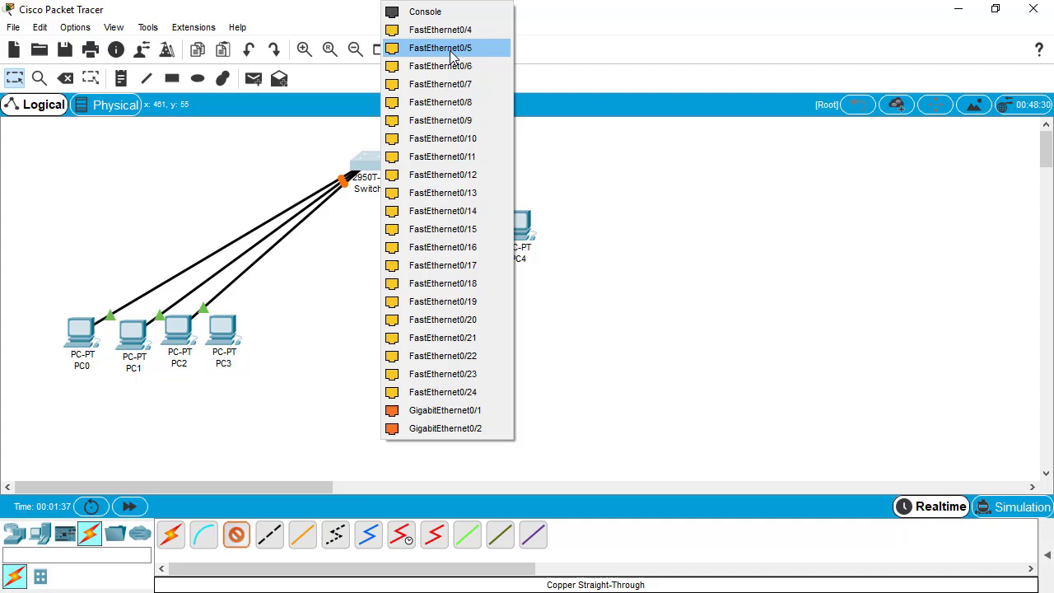
click(449, 46)
click(219, 338)
click(266, 401)
click(371, 161)
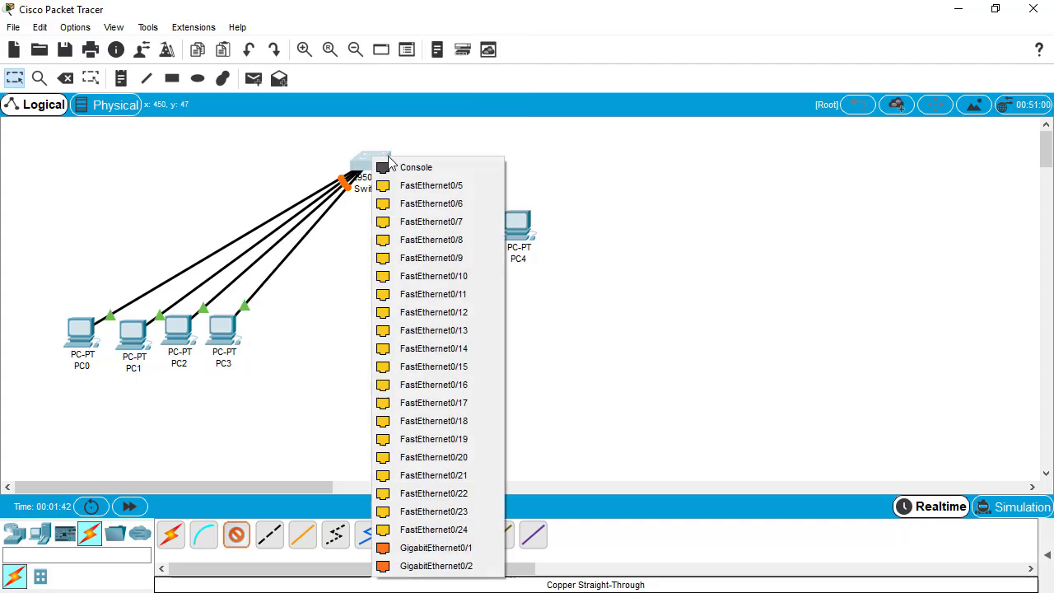
click(414, 185)
click(520, 231)
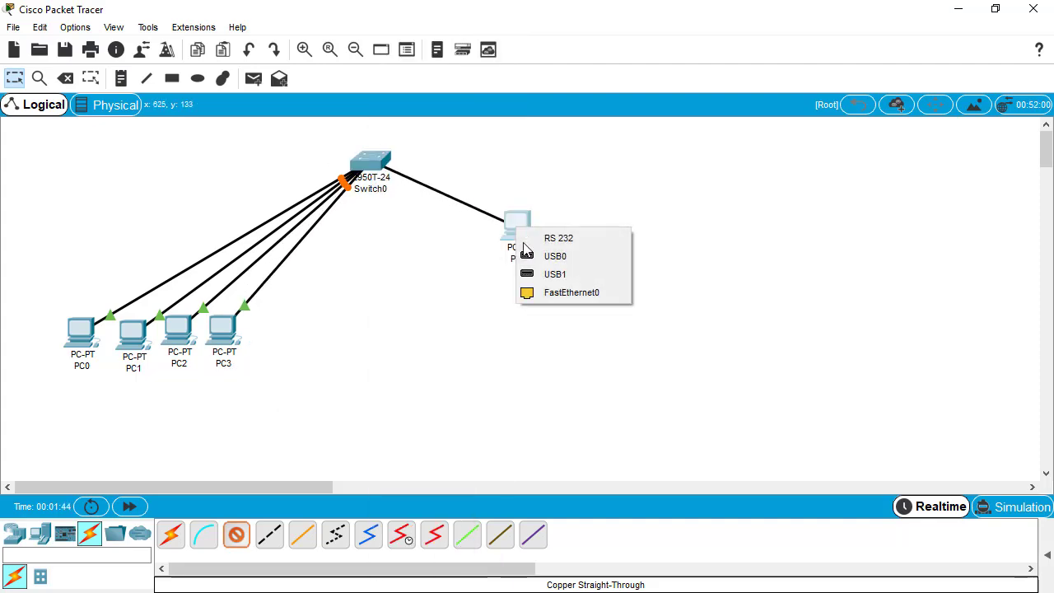
click(550, 293)
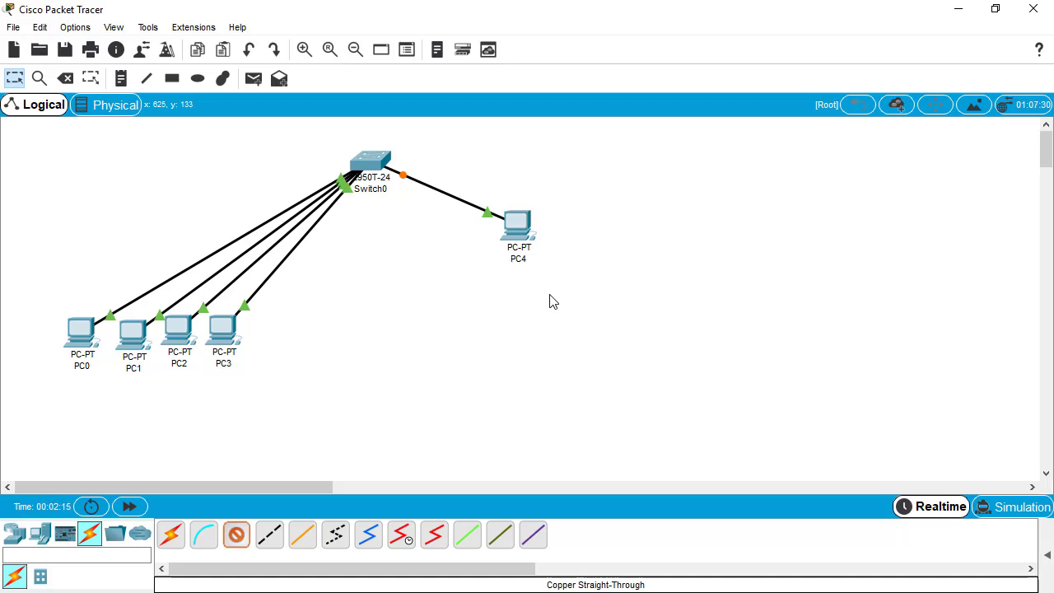
Open Switch0's CLI in a widened window and get the Switch> prompt.
click(378, 170)
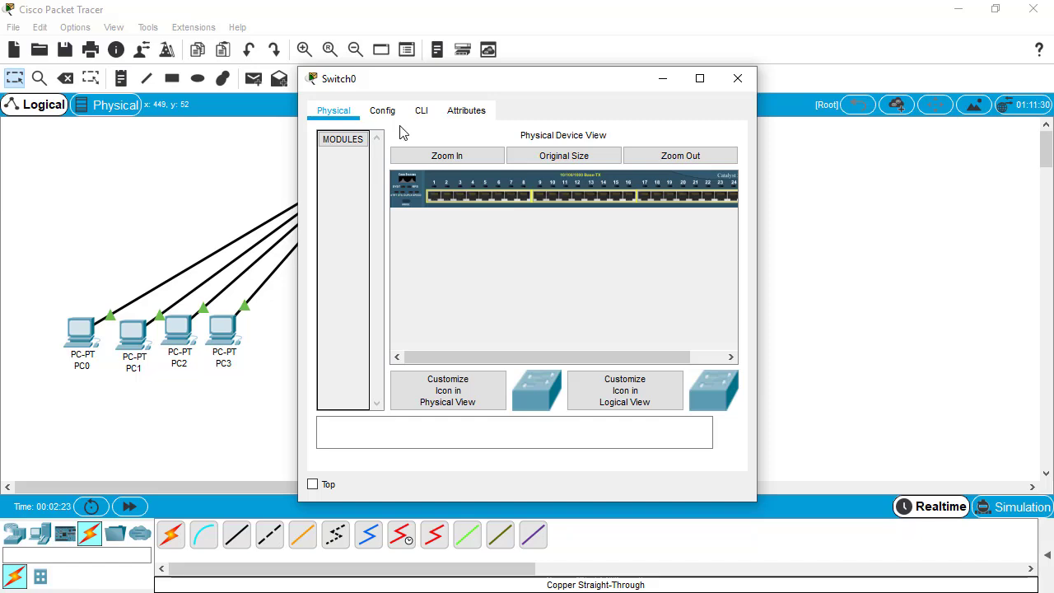
click(421, 111)
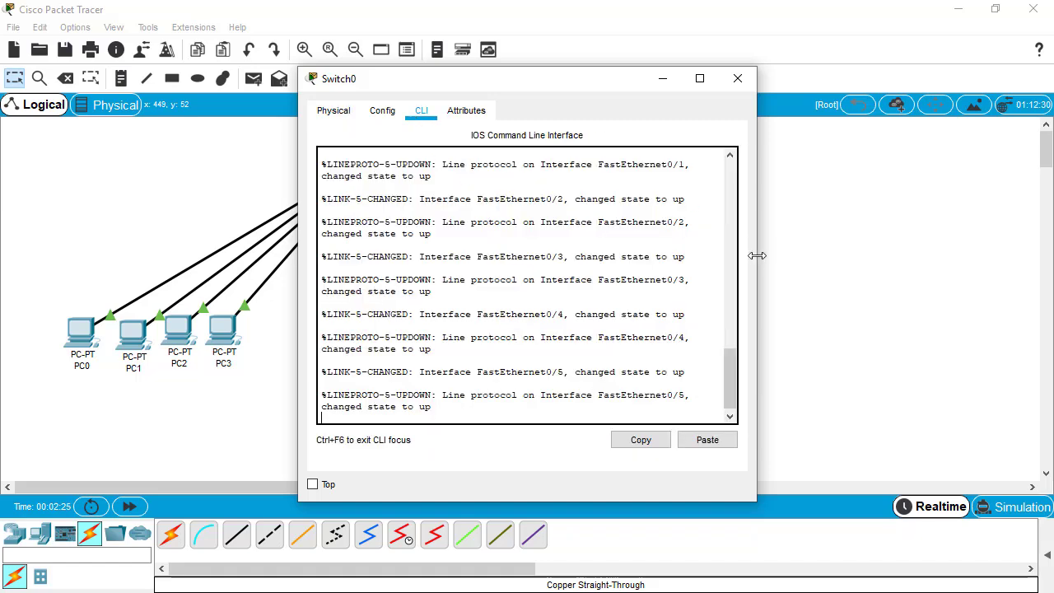
drag(755, 250, 917, 249)
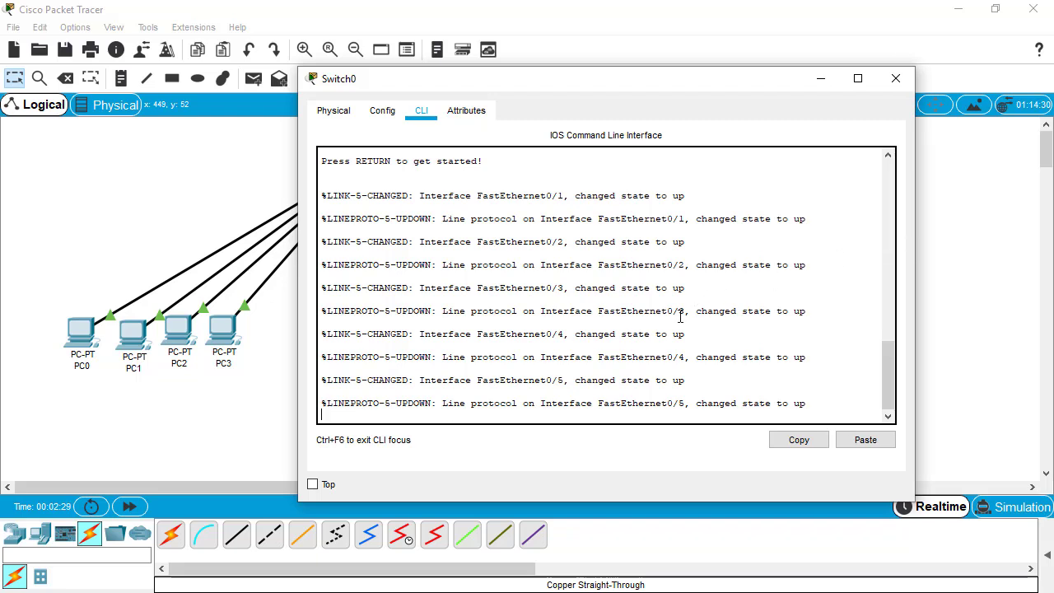
key(Return)
key(Return)
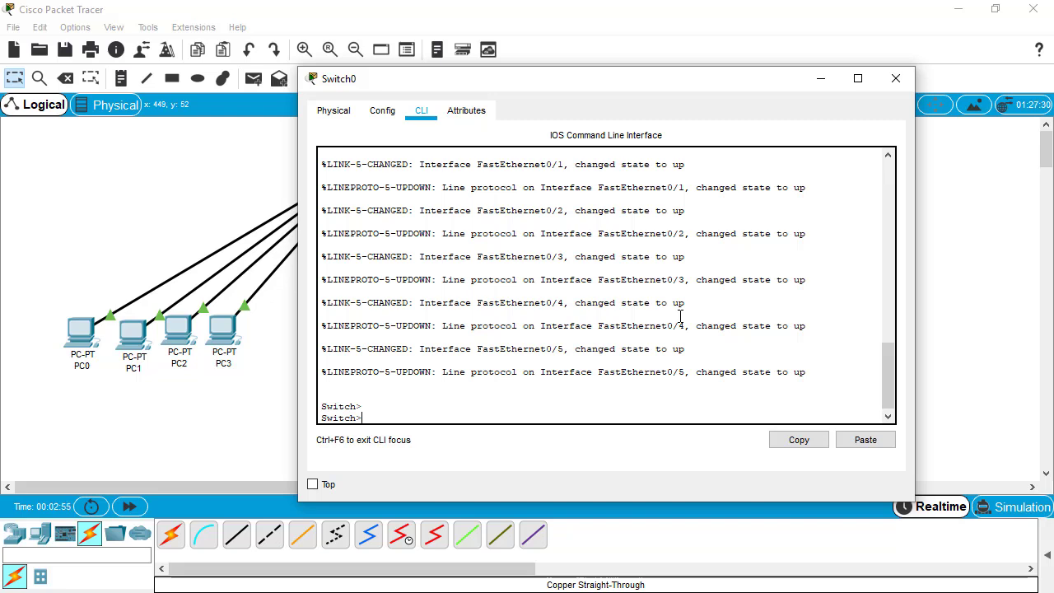
Enter privileged and global configuration mode, then select interface vlan 1.
text(enable)
key(Return)
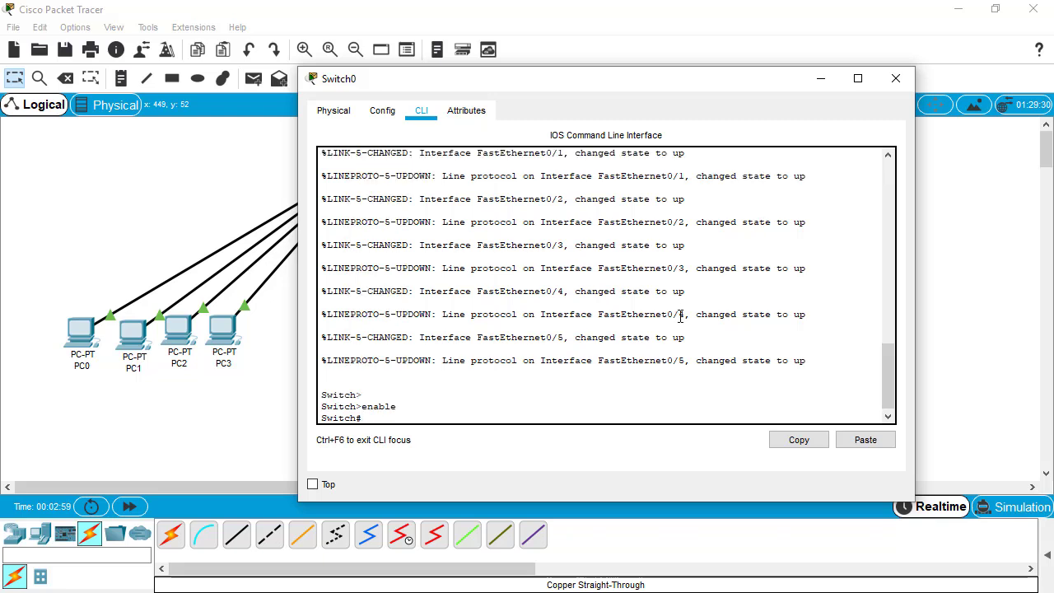
text(configure terminal)
key(Return)
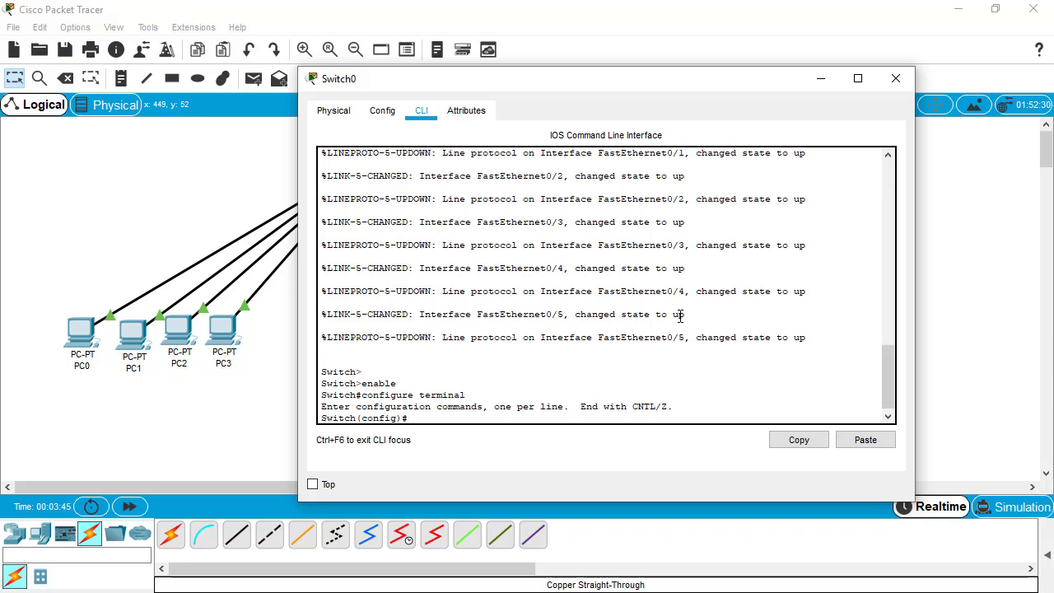
text(interface vlan 1)
key(Return)
Assign VLAN 1 the address 192.168.10.100 255.255.255.0 and enable it with no shutdown.
text(ip address)
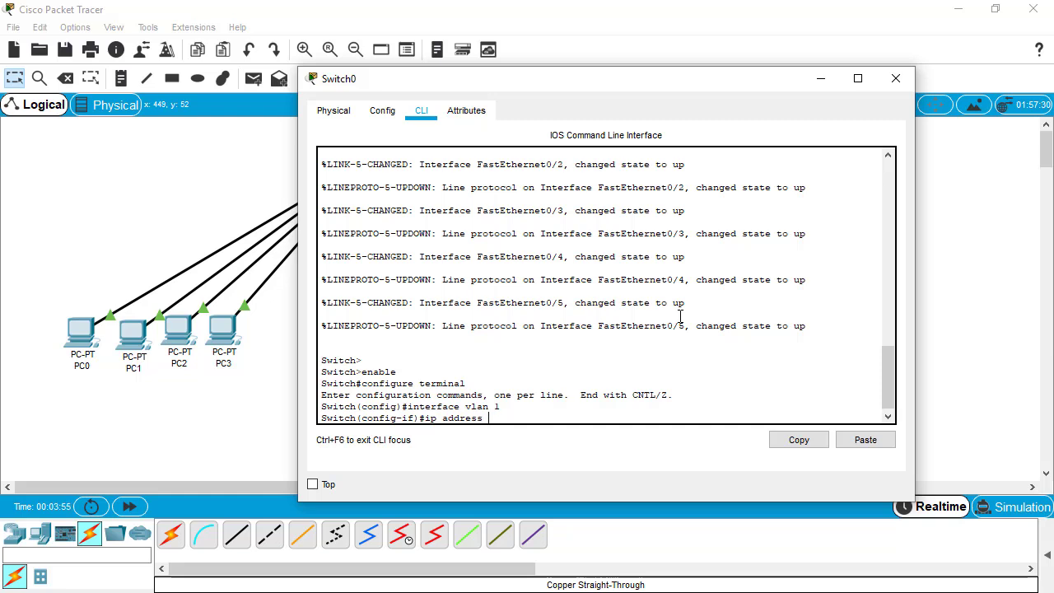
text( 192.168.10.100 255.255.255.0)
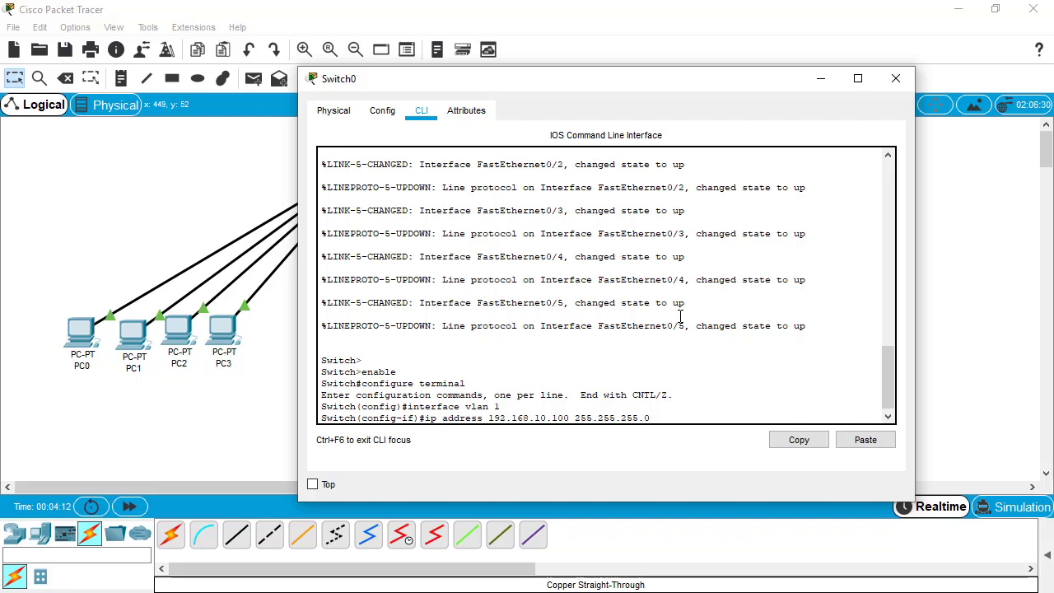
key(Return)
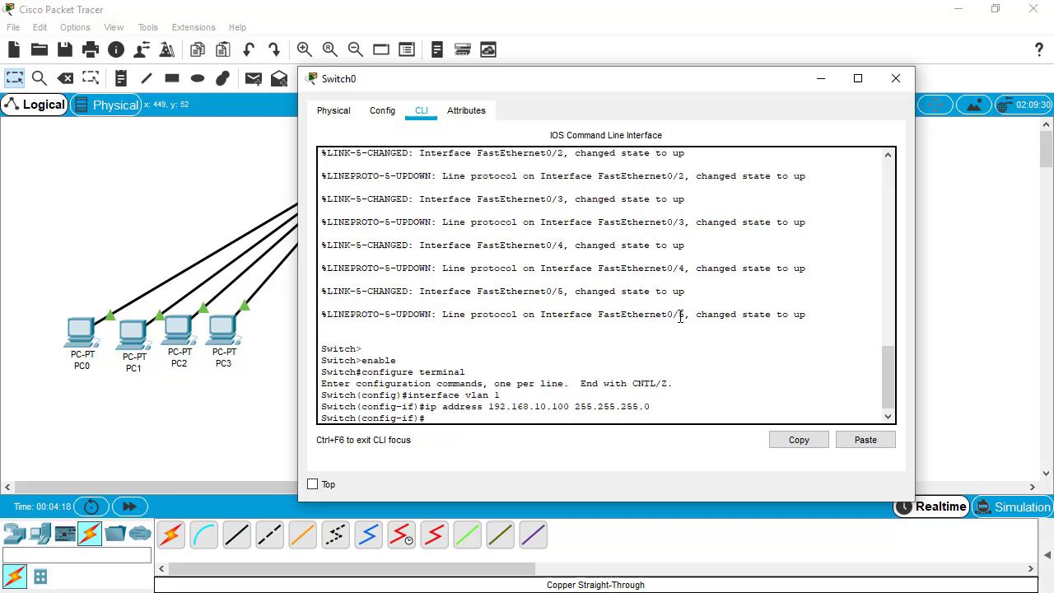
text(no shutdown)
key(Return)
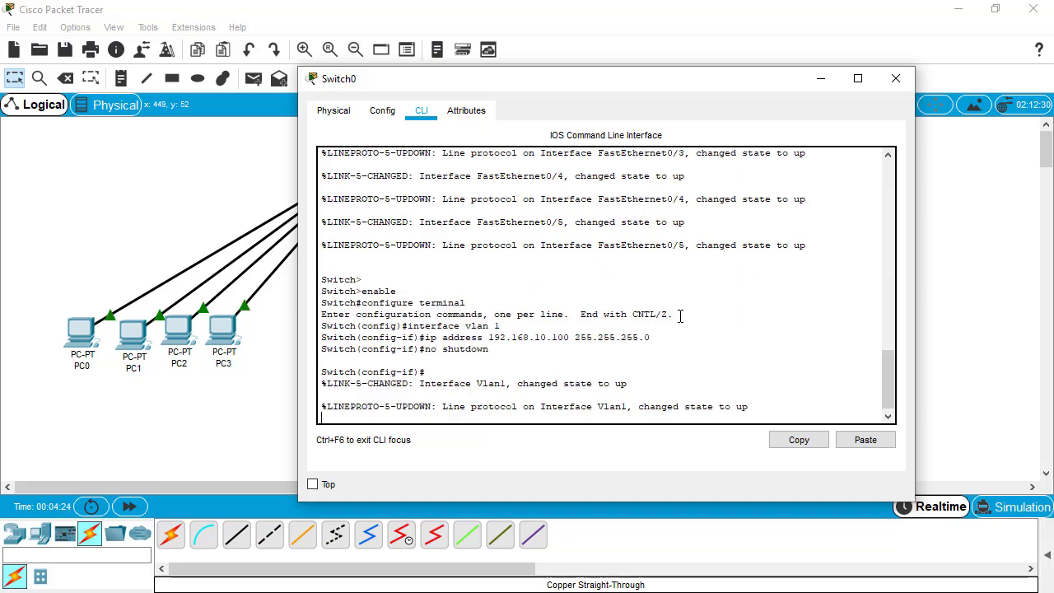
Leave interface configuration and enter configuration for vty lines 0 to 15.
key(Return)
text(exit)
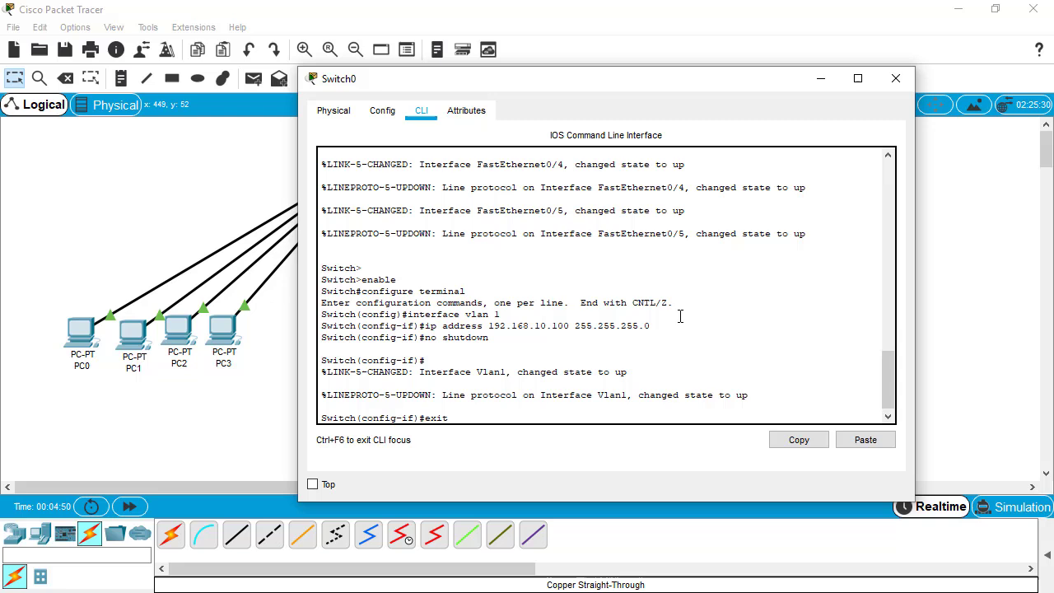
key(Return)
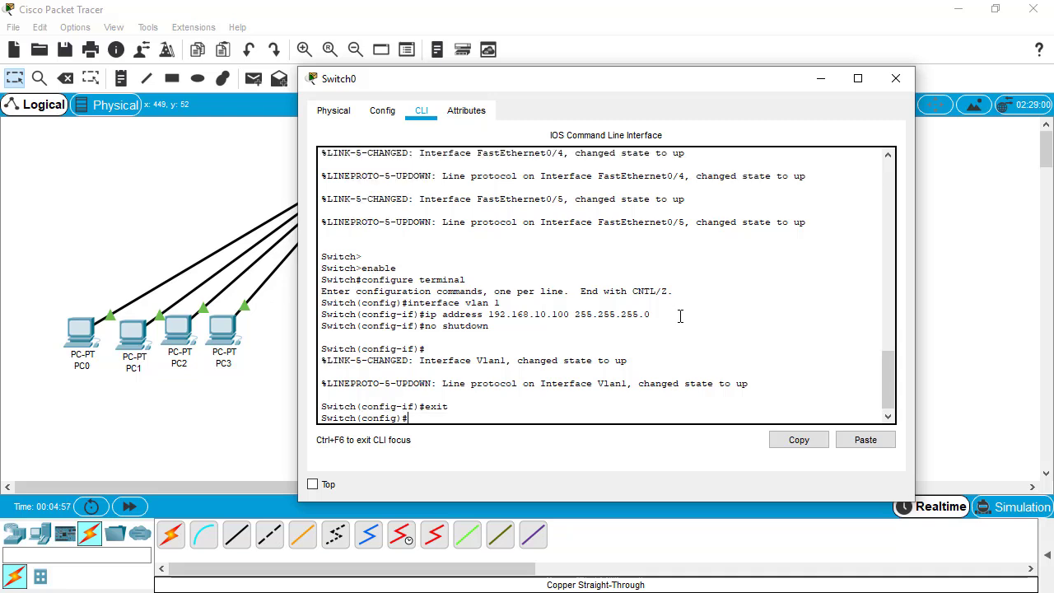
text(line vty 0115)
key(Return)
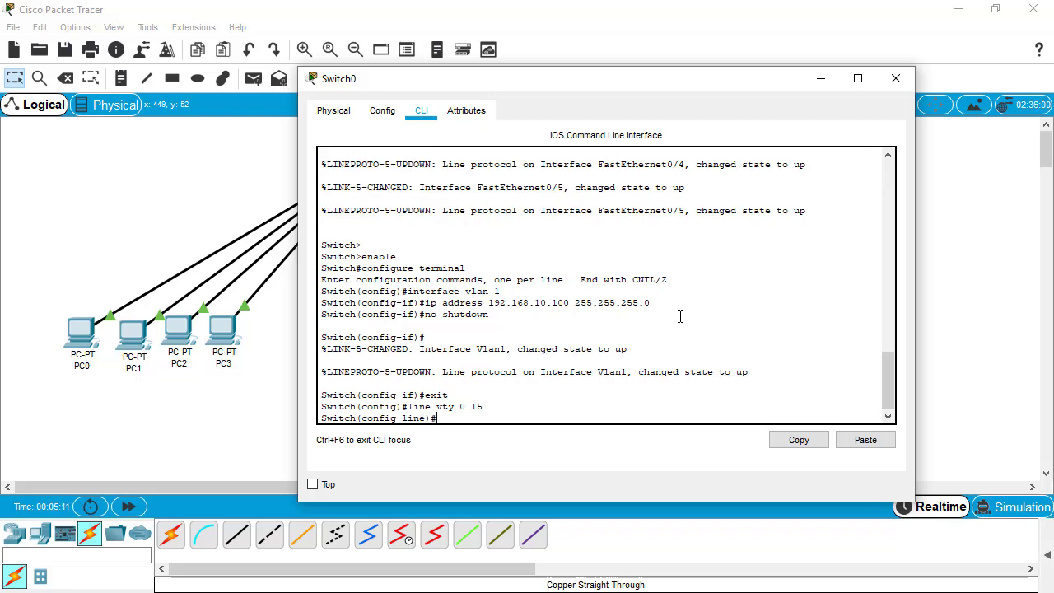
Set a Telnet password with login required on the vty lines, then exit.
text(password)
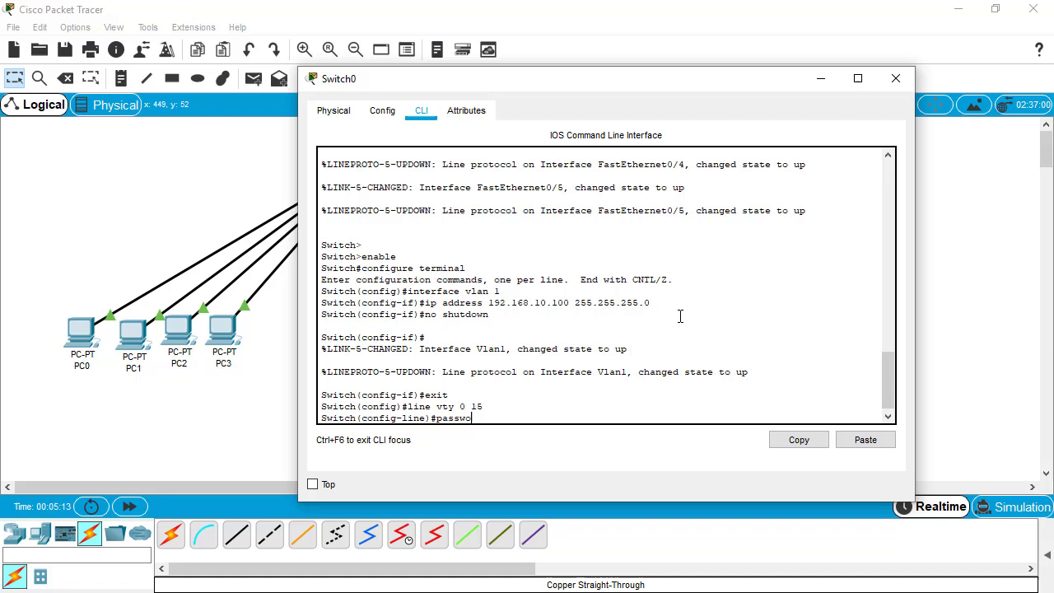
text( telnet@1234)
key(Return)
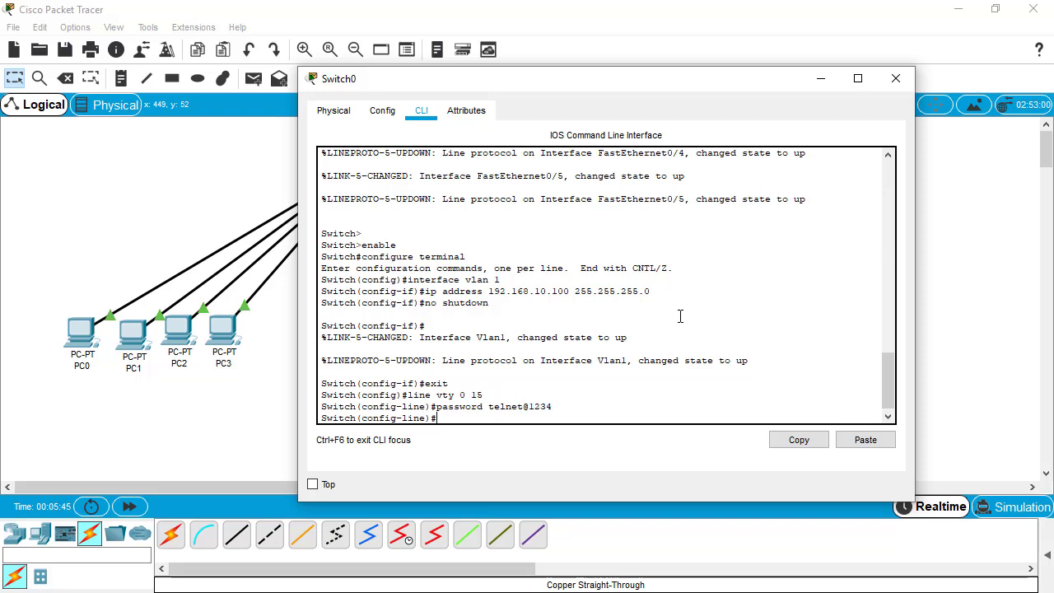
text(login)
key(Return)
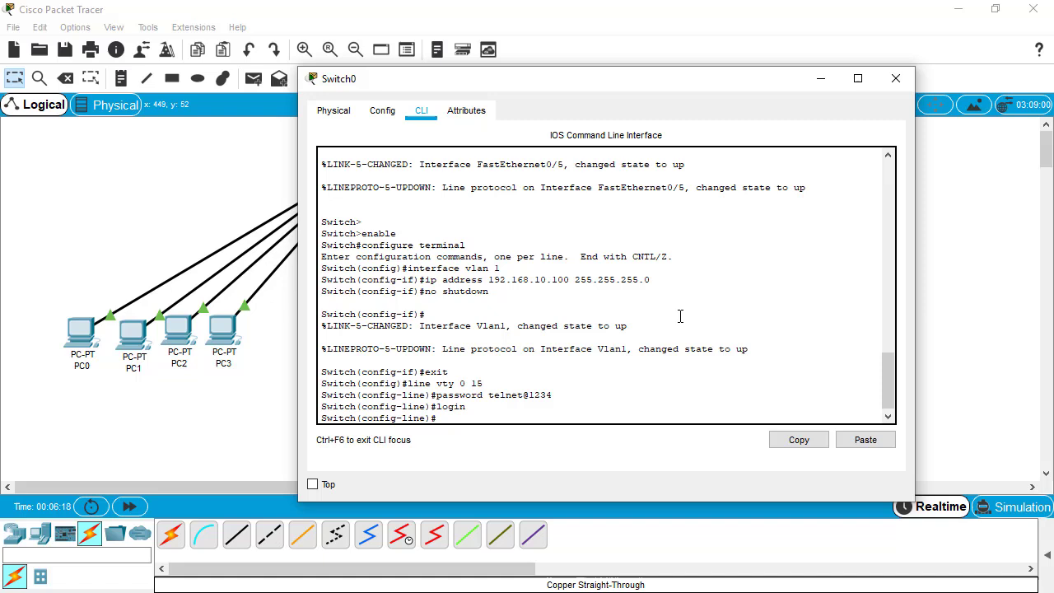
text(exi)
text(t)
key(Return)
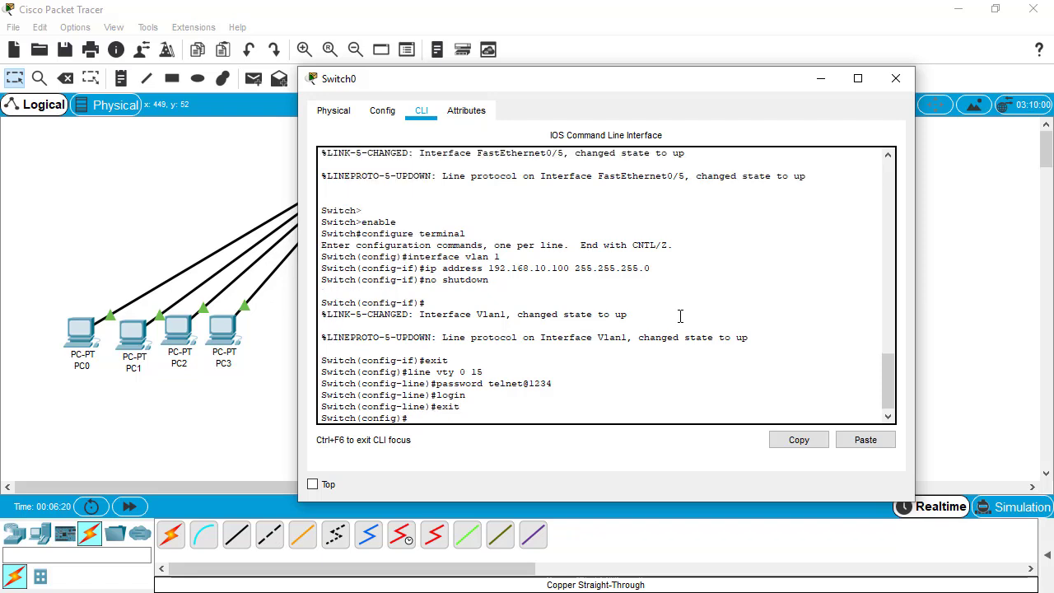
text(exit)
Save with copy running-config startup-config and close Switch0's window.
key(Return)
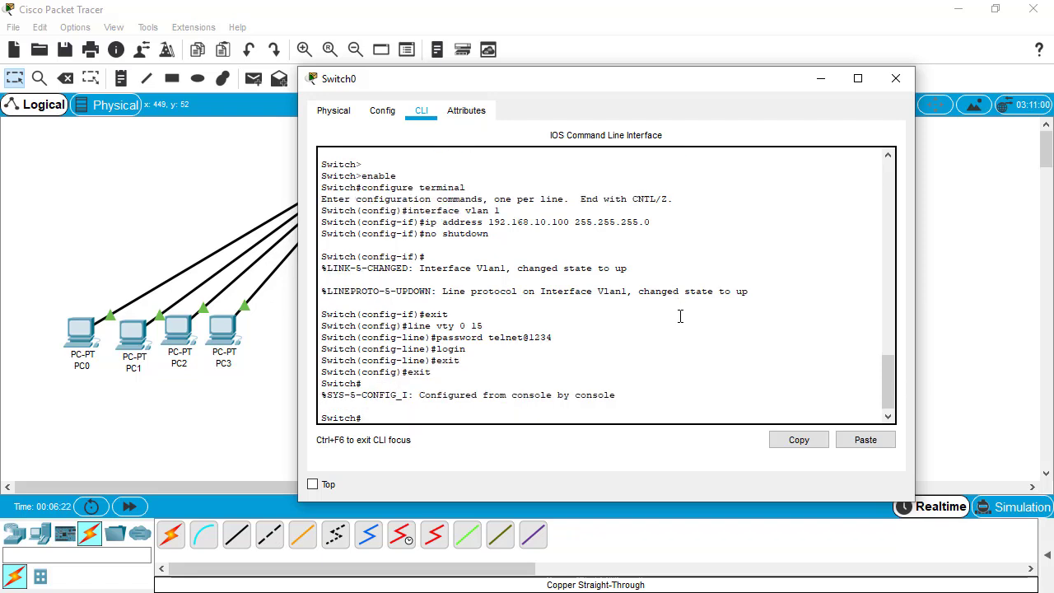
text(ro)
key(BackSpace)
key(BackSpace)
text(copy running-config)
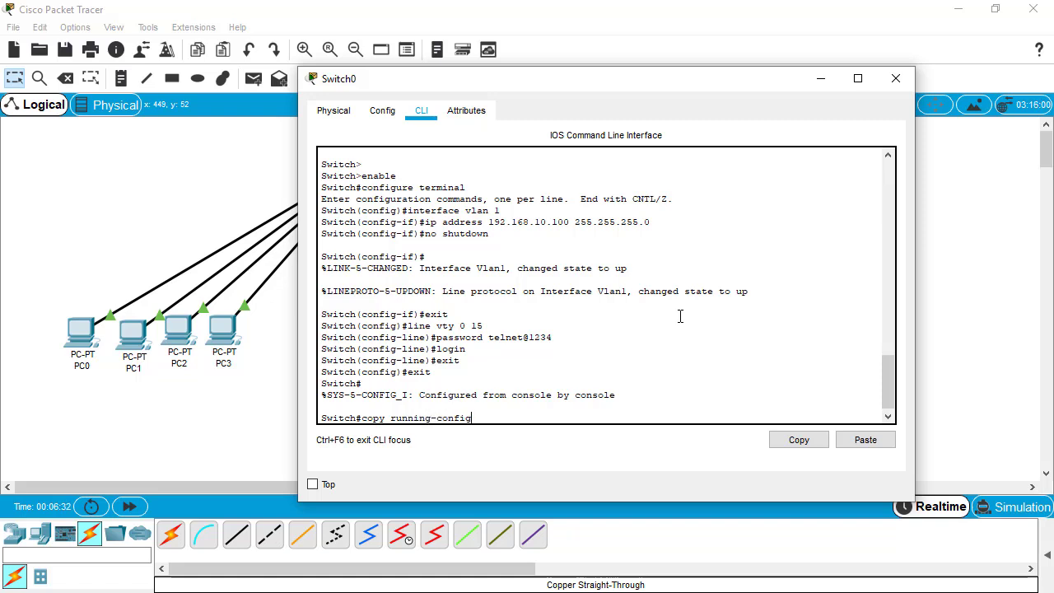
text( startup-config)
key(Return)
key(Return)
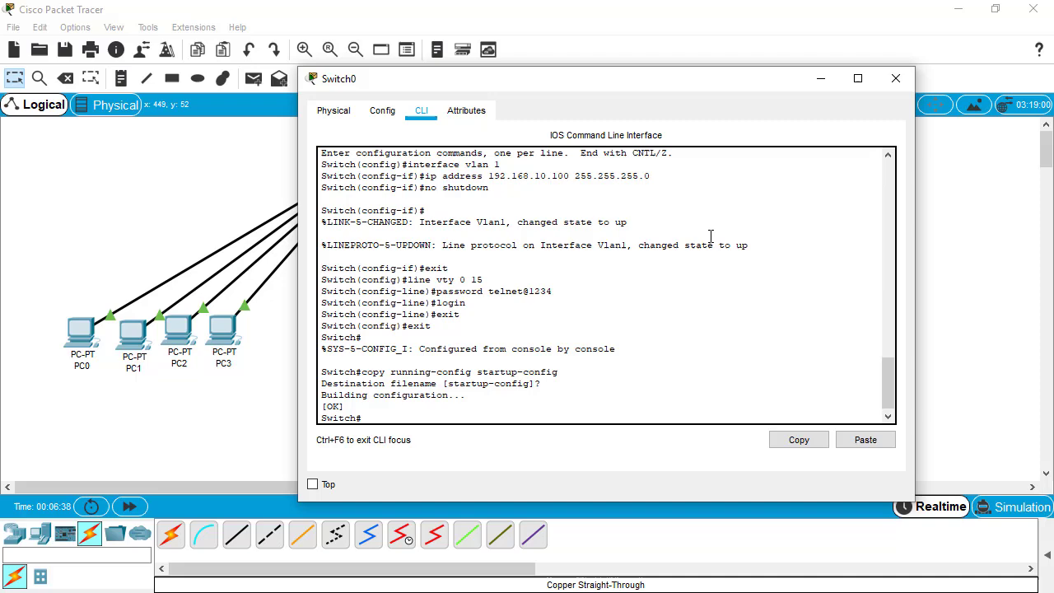
click(896, 79)
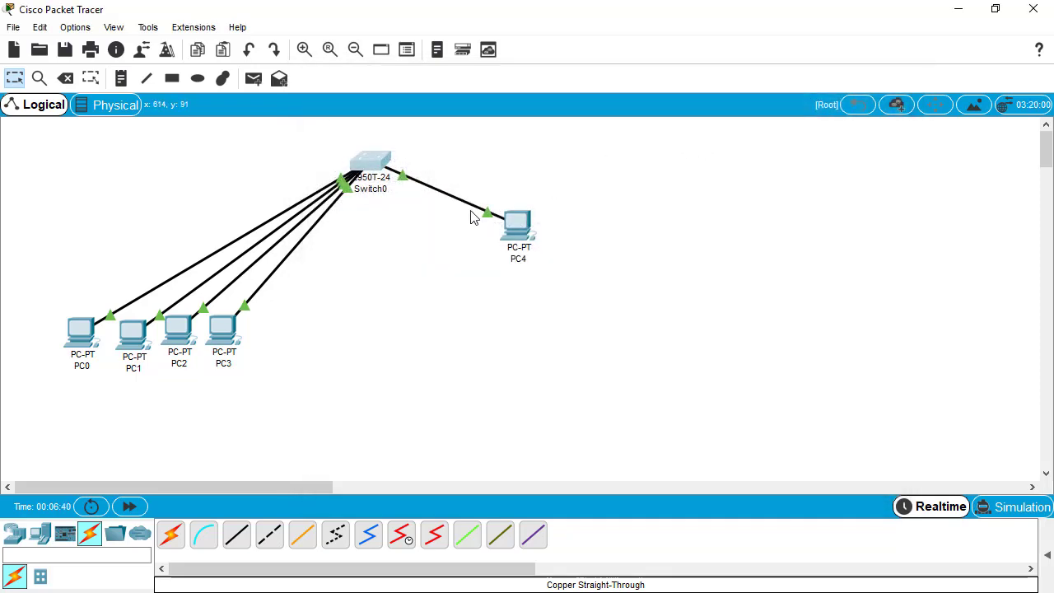
Open PC4's Desktop Command Prompt, reposition the window, then close it.
click(520, 226)
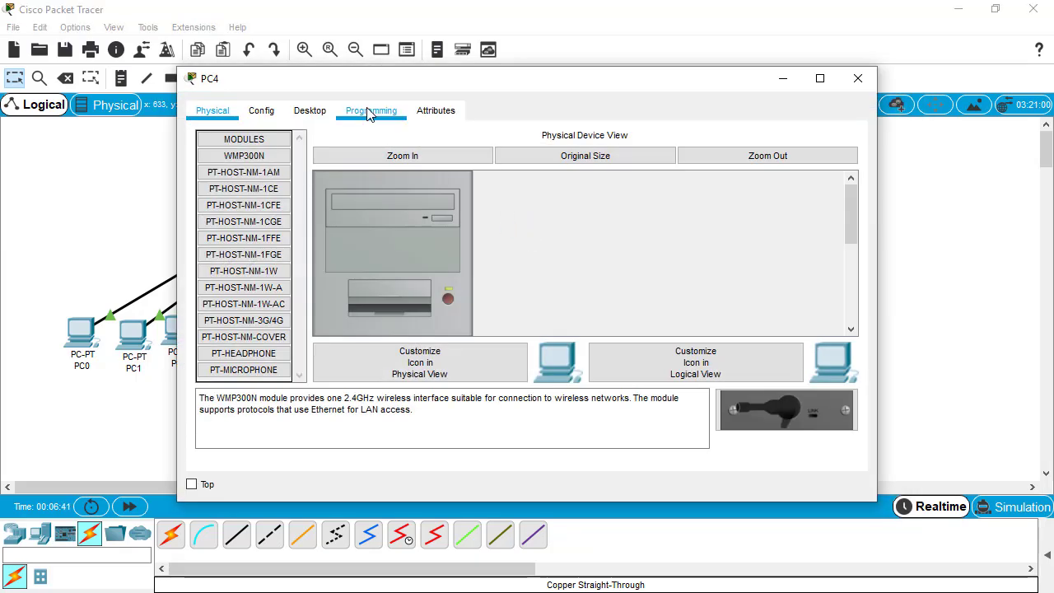
click(329, 113)
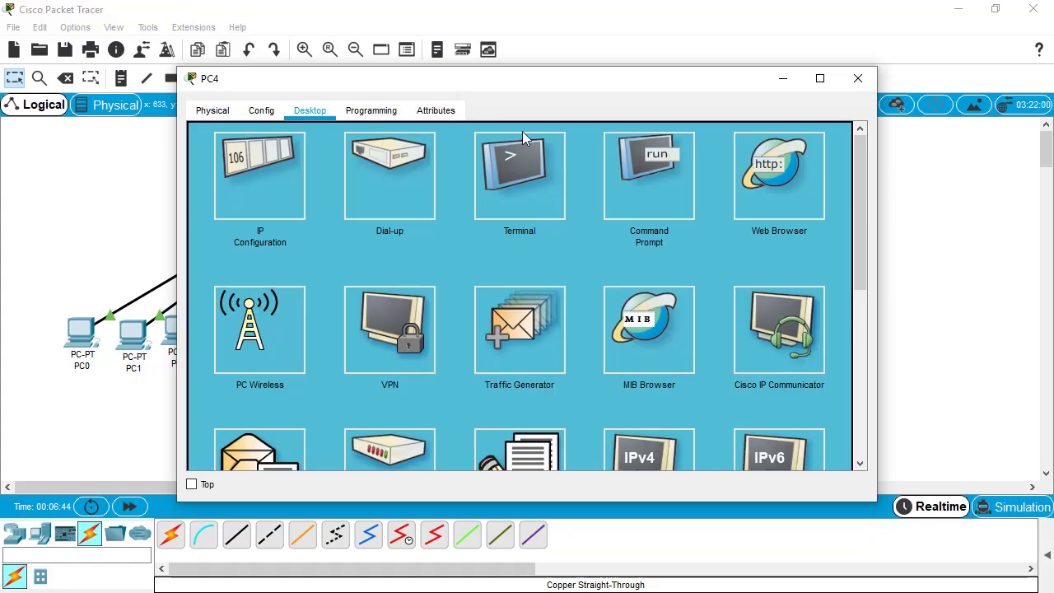
click(632, 177)
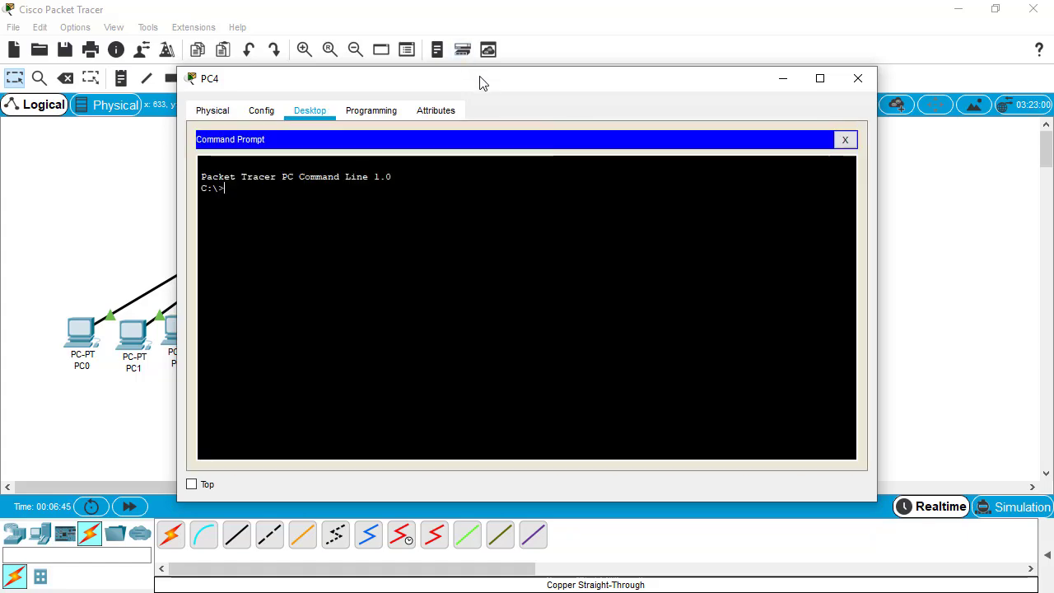
drag(482, 82, 781, 134)
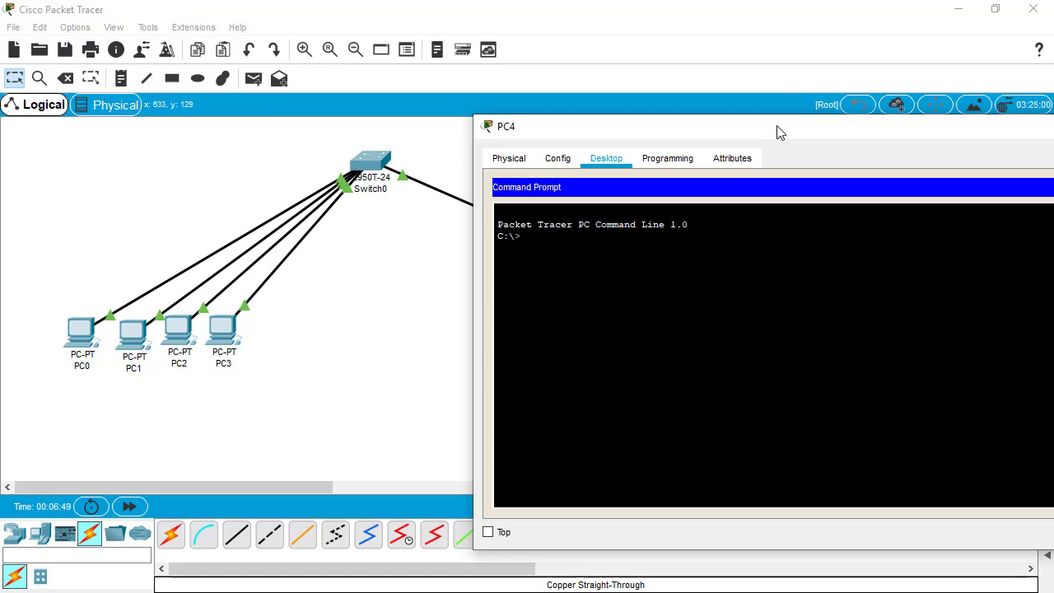
drag(800, 131, 454, 146)
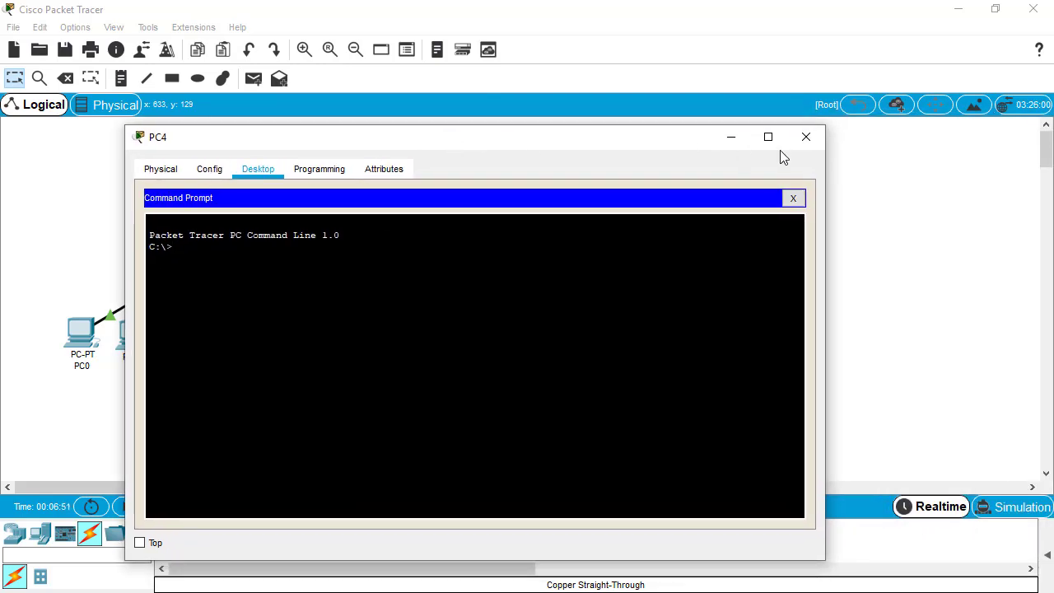
click(806, 137)
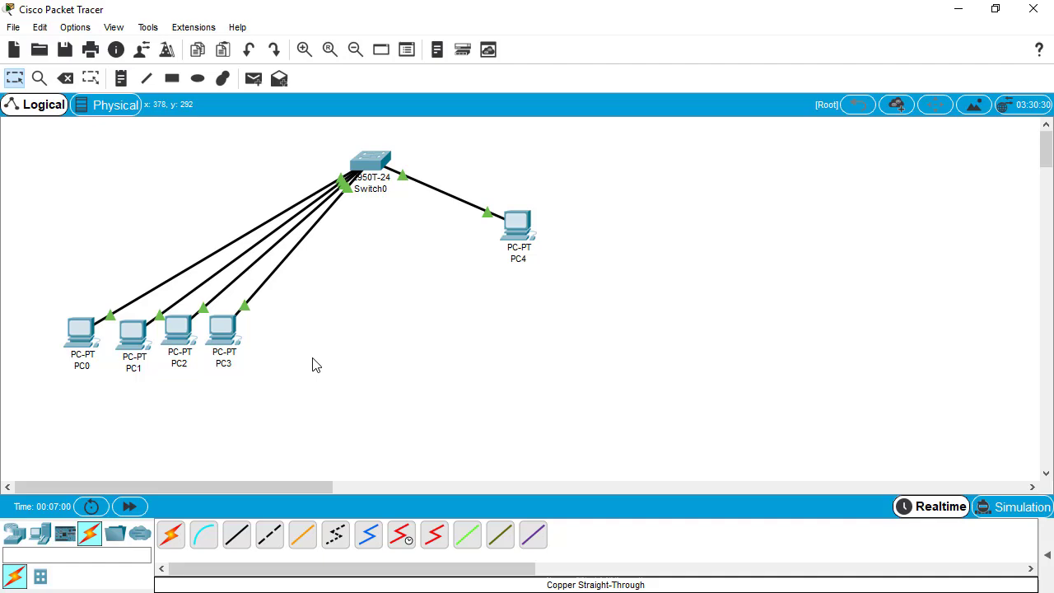
Give PC4 static IP 192.168.10.2 with auto-filled mask 255.255.255.0 and close the window.
click(525, 233)
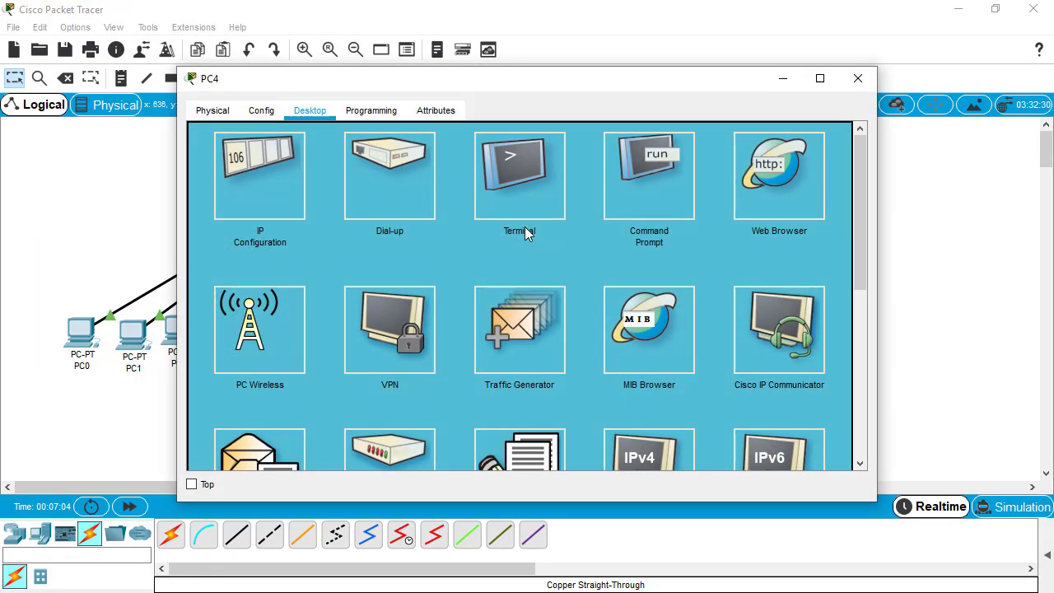
click(241, 162)
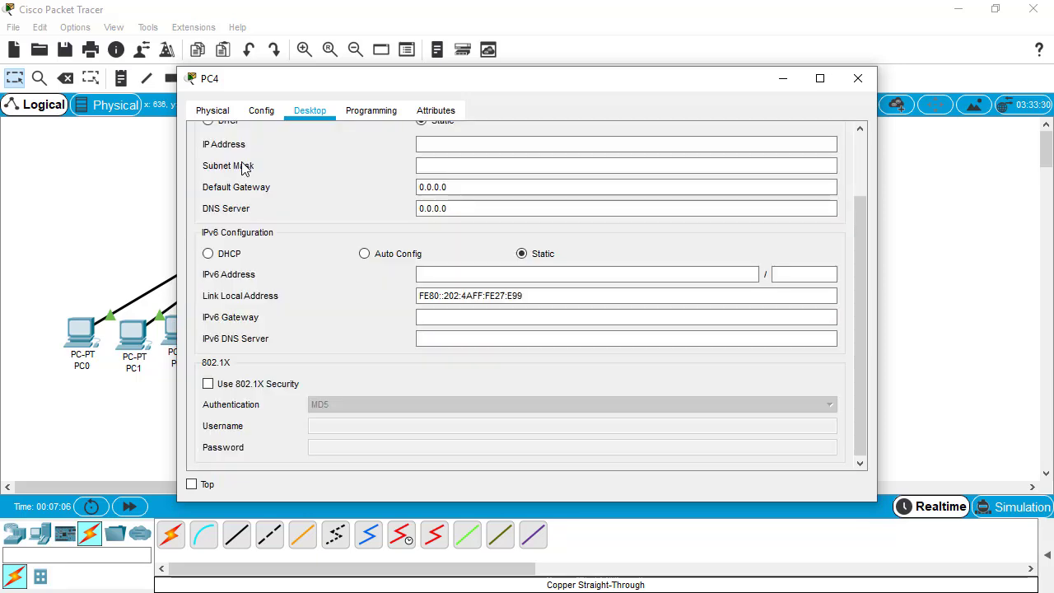
click(502, 145)
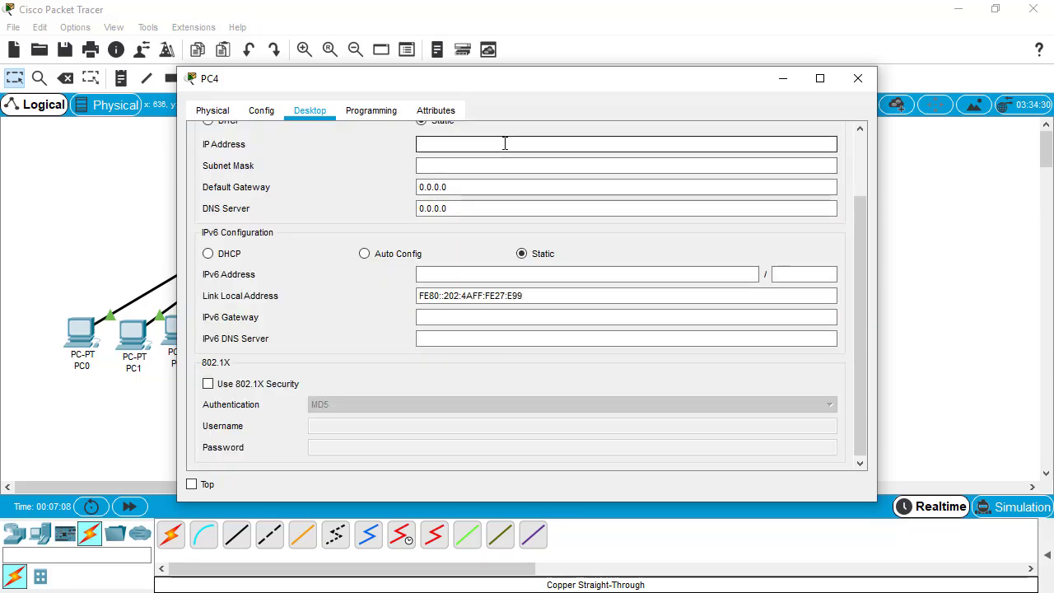
text(192)
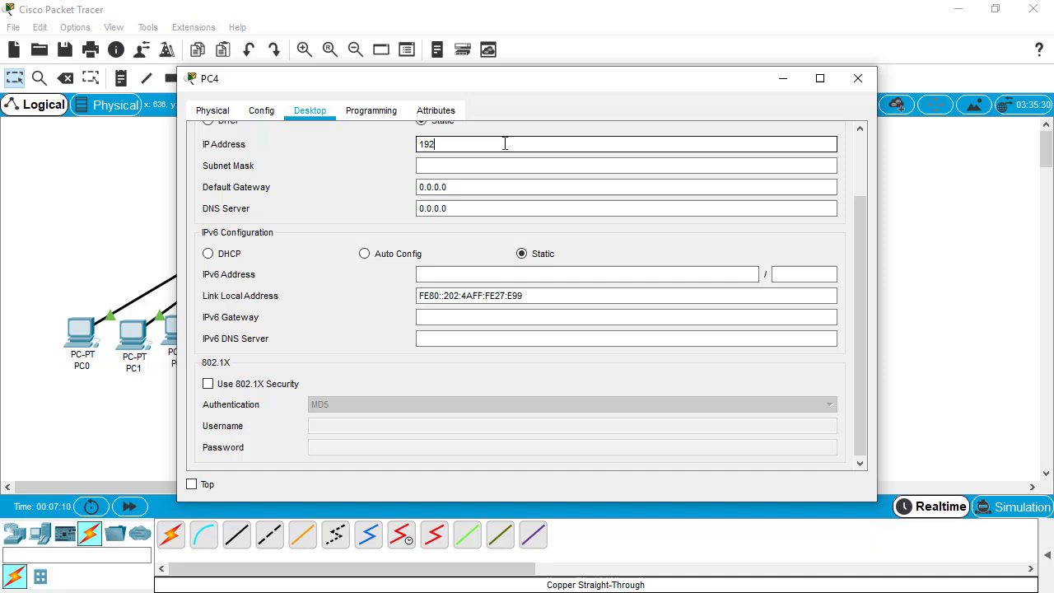
text(.168.10.)
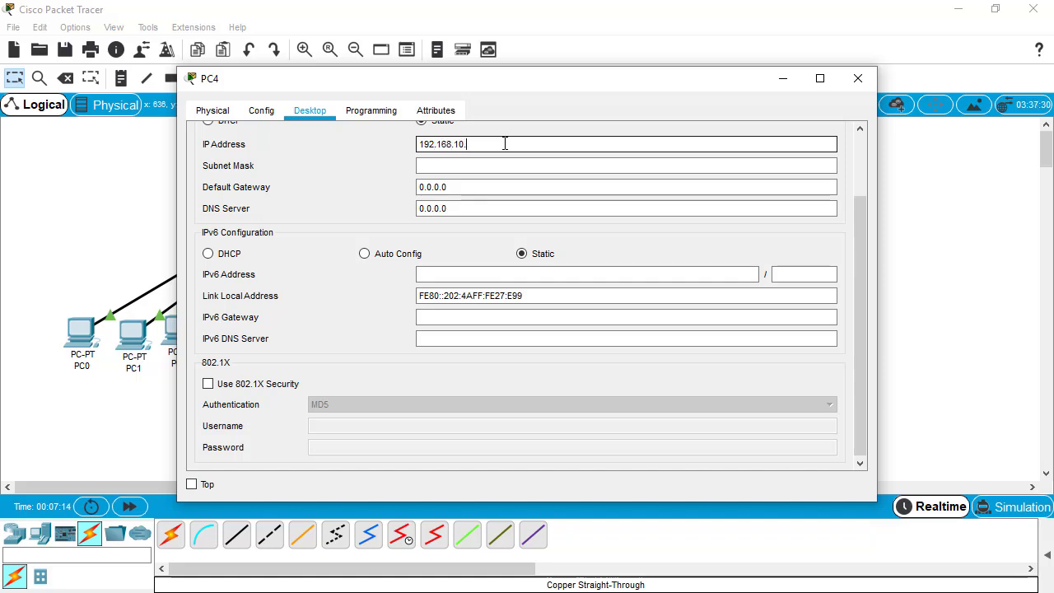
text(2)
key(Tab)
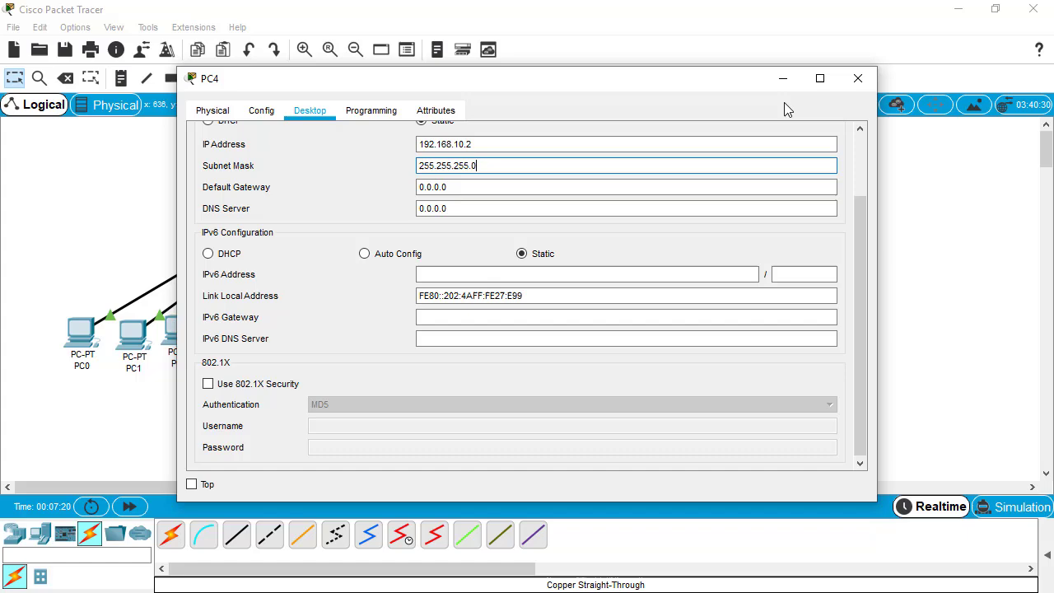
click(857, 83)
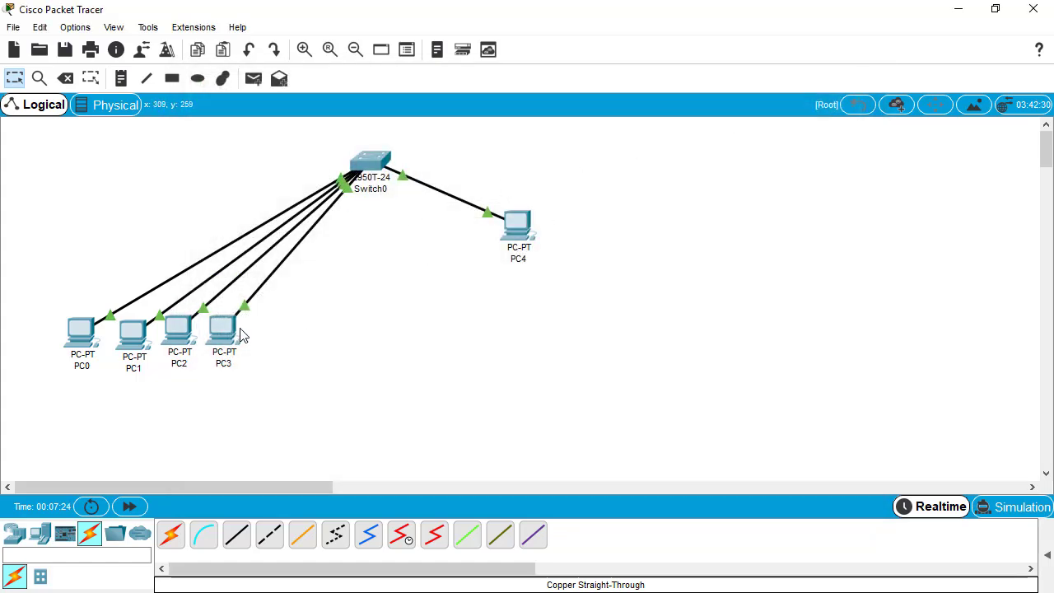
From PC4's Command Prompt, telnet to 192.168.10.100 and log in with the vty password.
drag(269, 324, 236, 358)
click(508, 231)
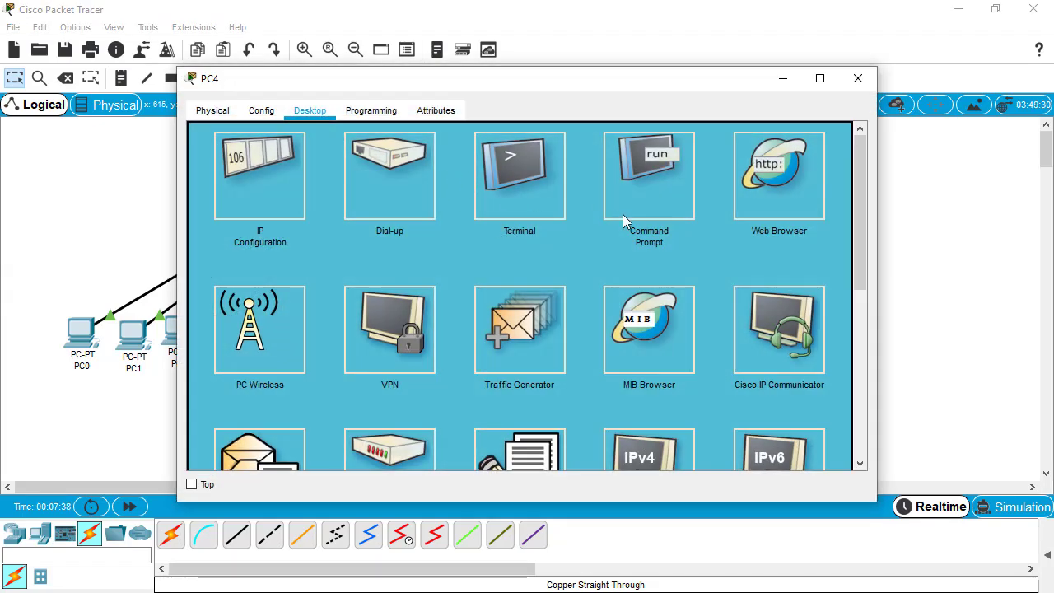
click(631, 200)
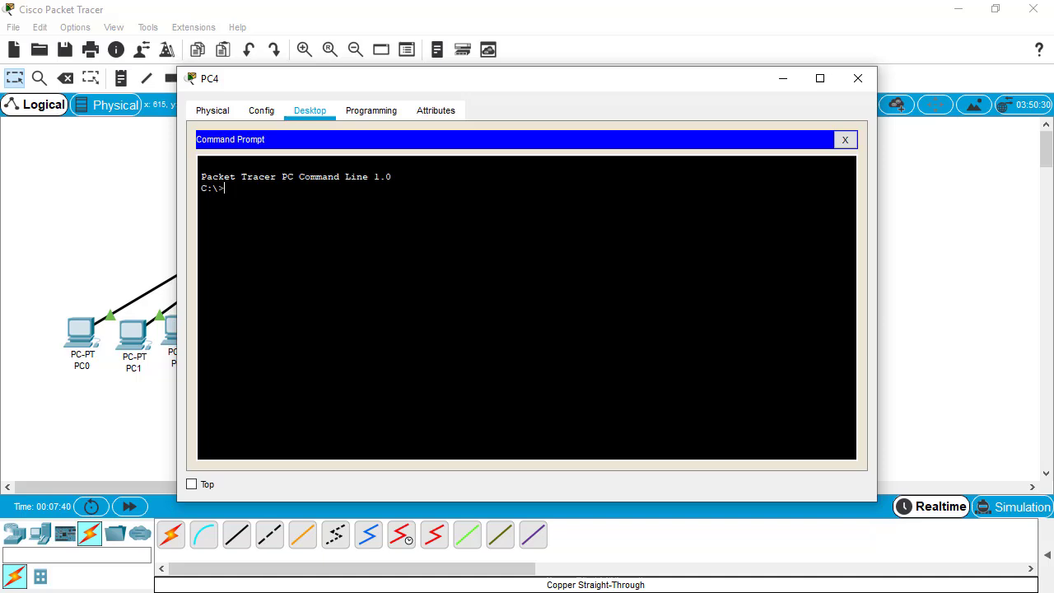
text(telnet 192.168.10.100)
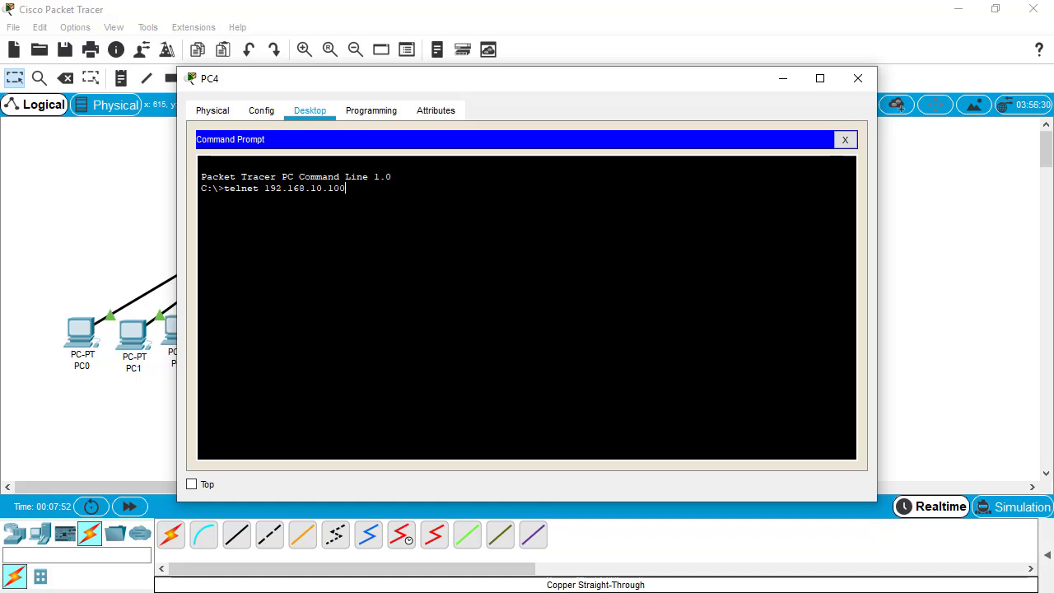
key(Return)
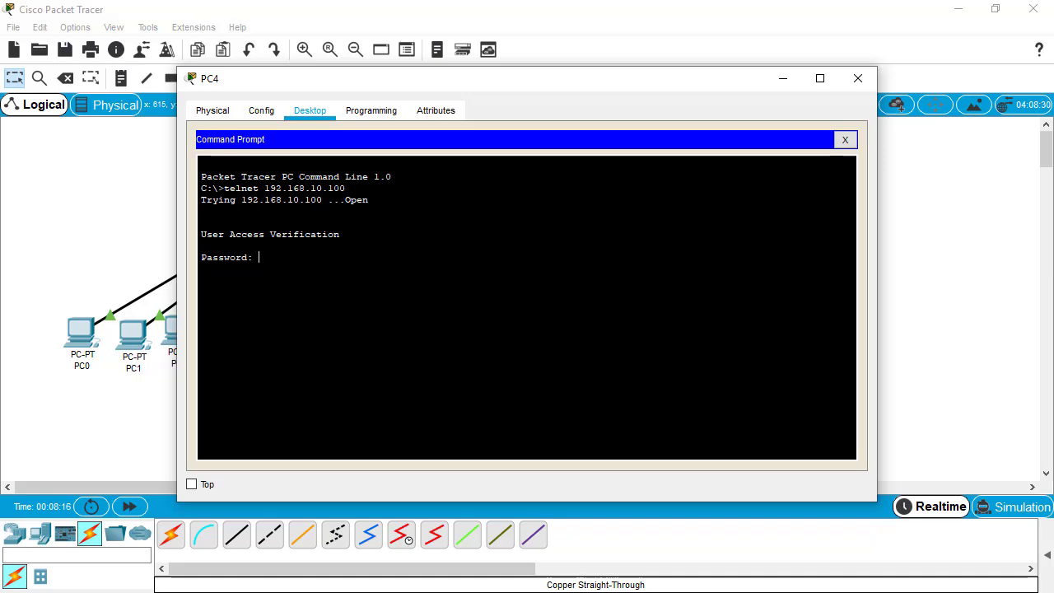
key(Return)
Run enable in PC4's Telnet session, get '% No password set', then bring up Switch0's CLI.
drag(494, 94, 698, 122)
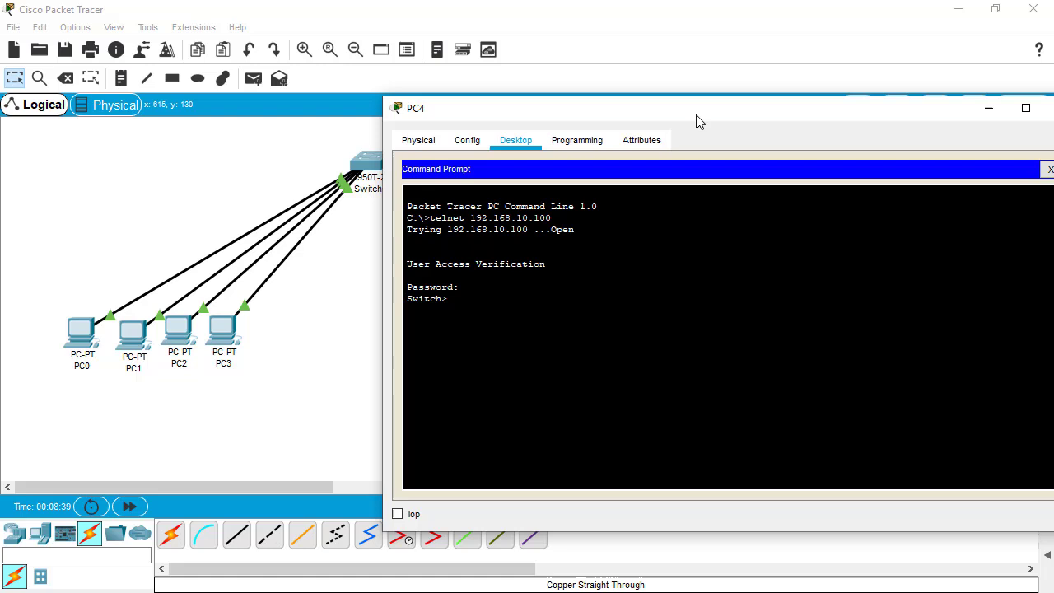
text(enable)
key(Return)
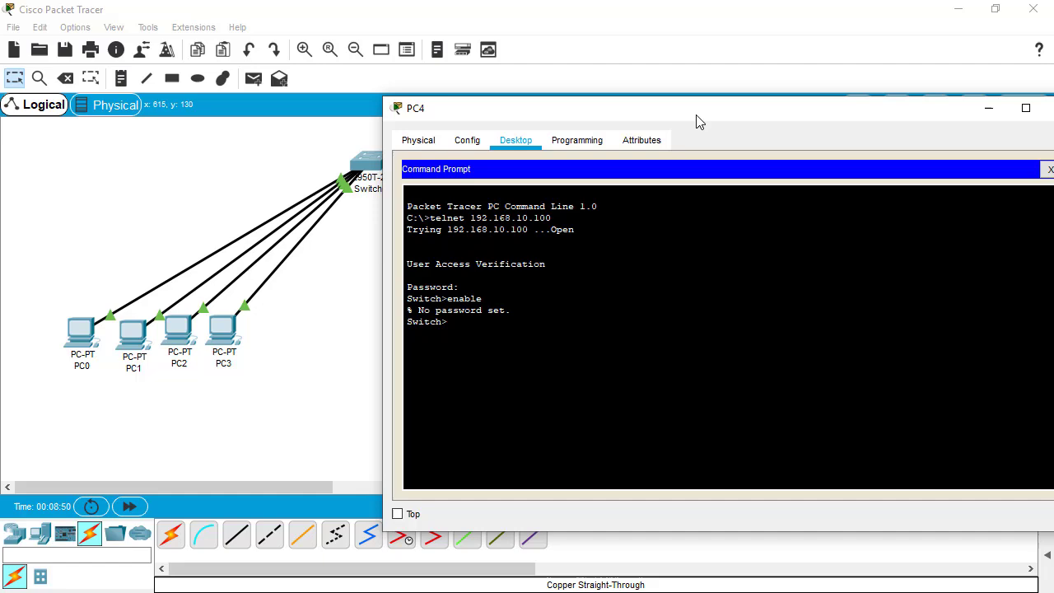
click(368, 167)
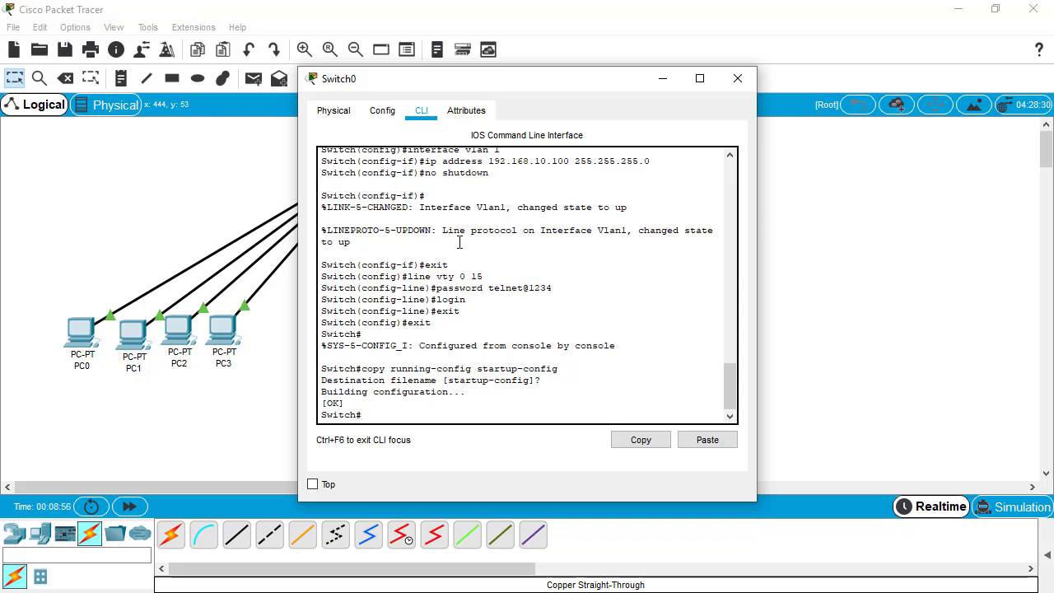
In configure terminal on Switch0, set an enable password, then exit configuration mode.
text(configure terminal)
key(Return)
text(ena)
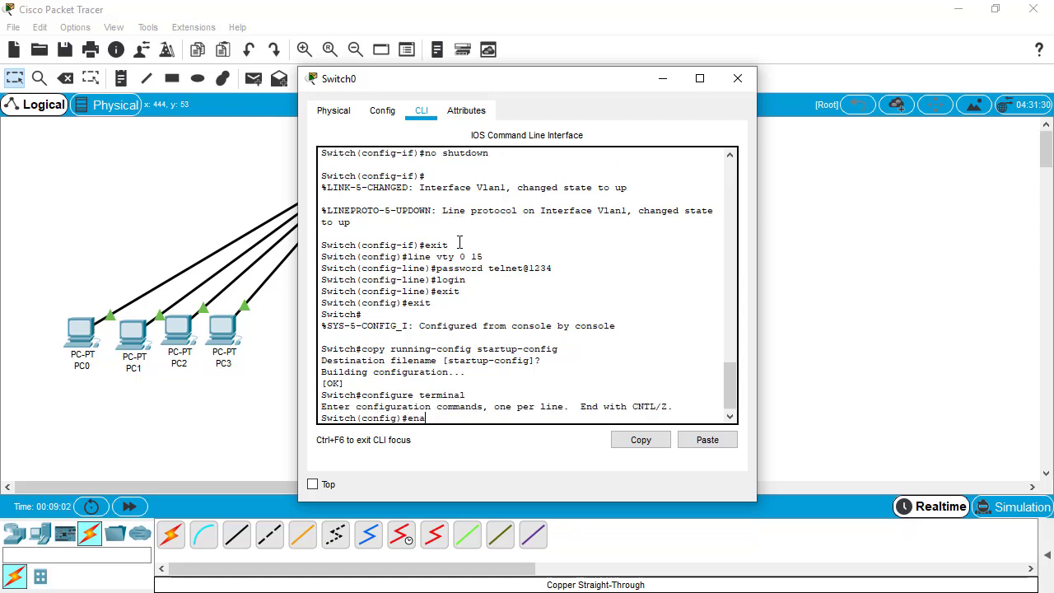
text(ble pa)
key(Tab)
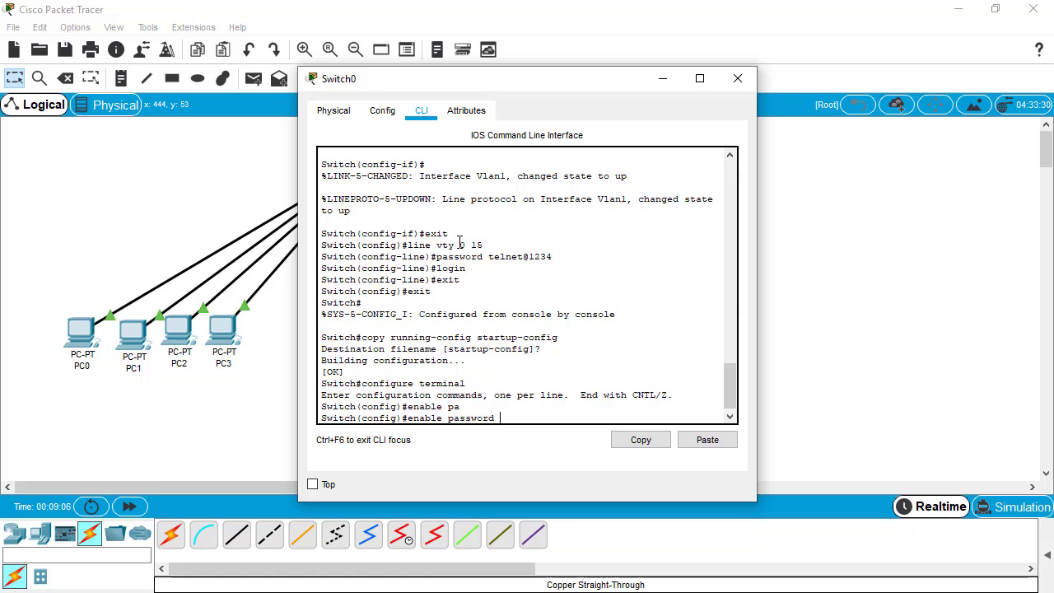
text(admin@1234)
key(Return)
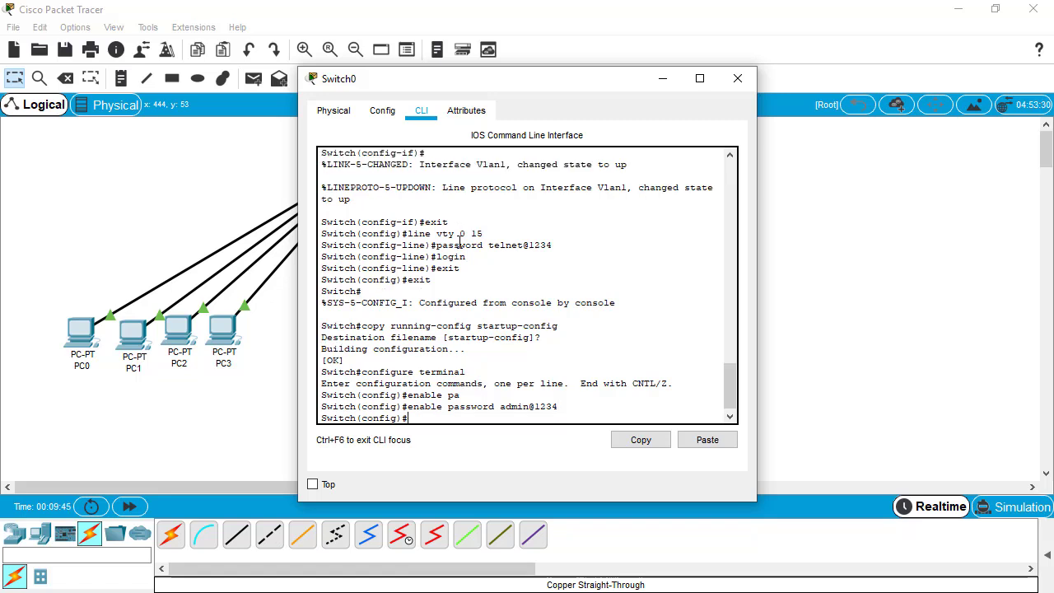
text(exi)
text(t)
key(Return)
Save Switch0's running-config to startup-config with the default file name.
text(copy)
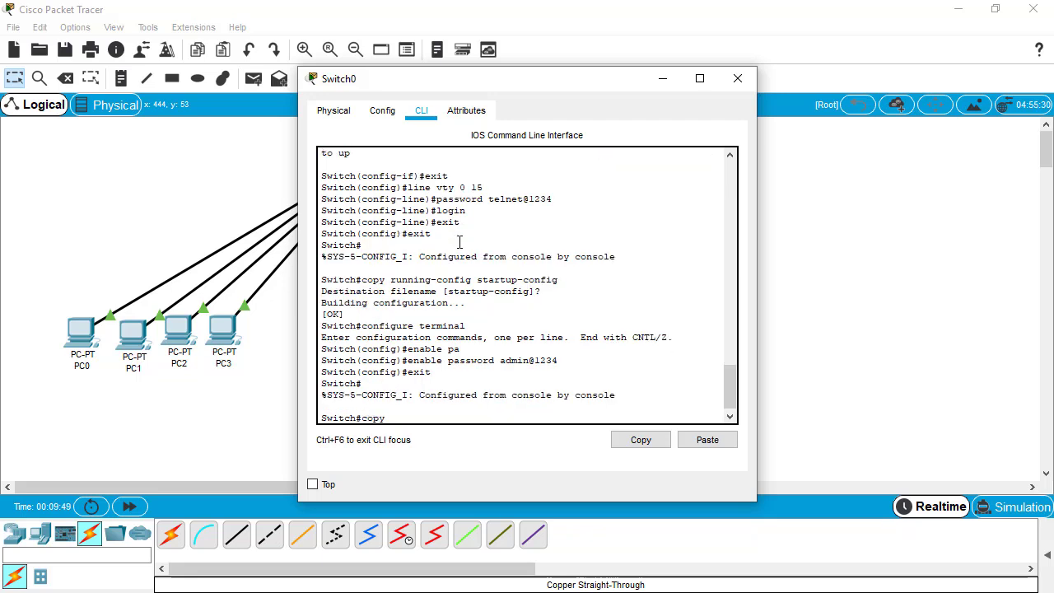
text( running-config startup-)
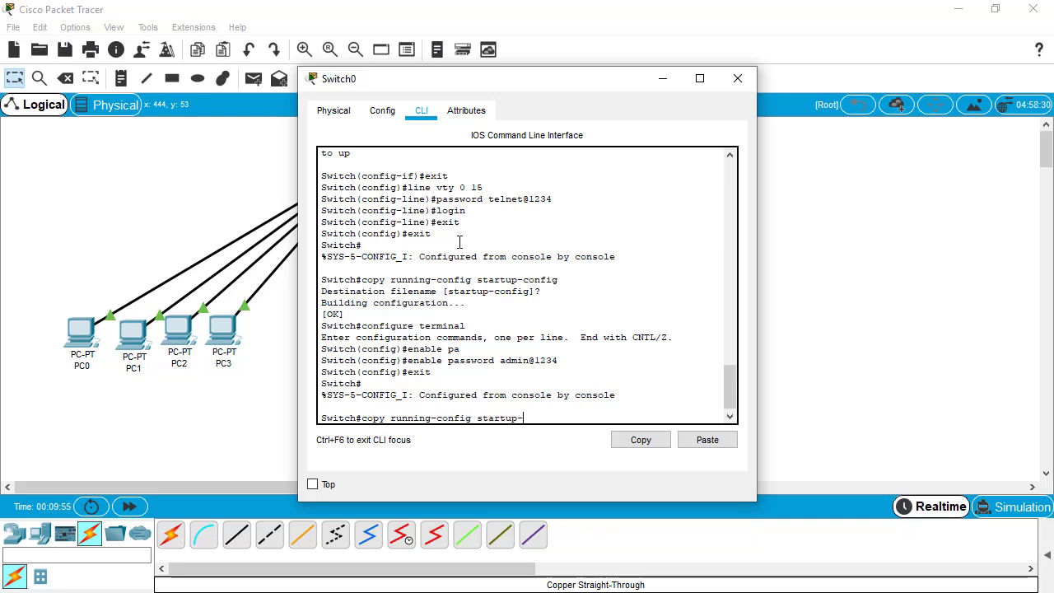
text(config)
key(Return)
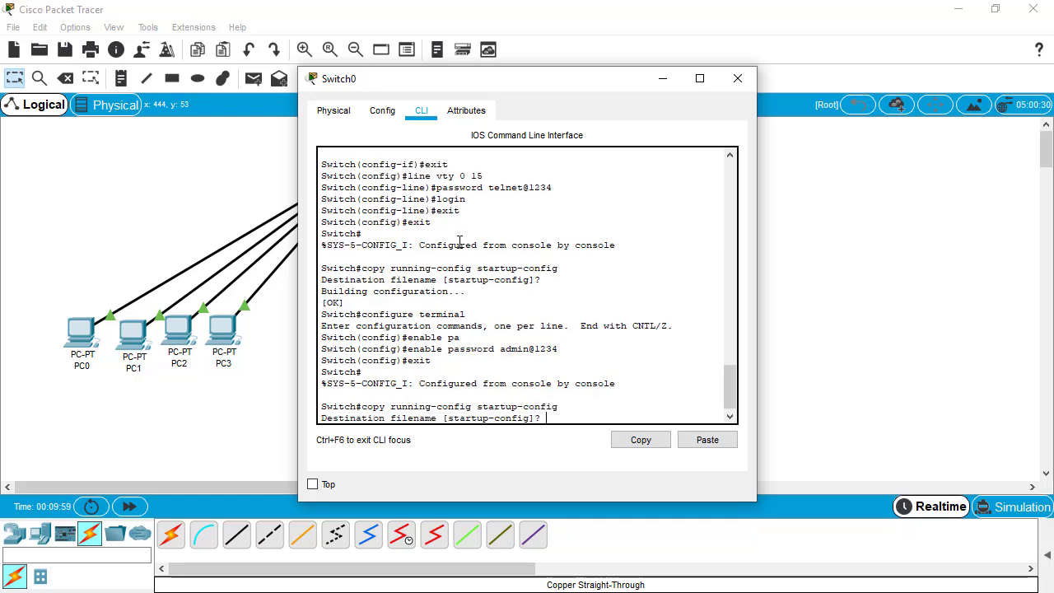
key(Return)
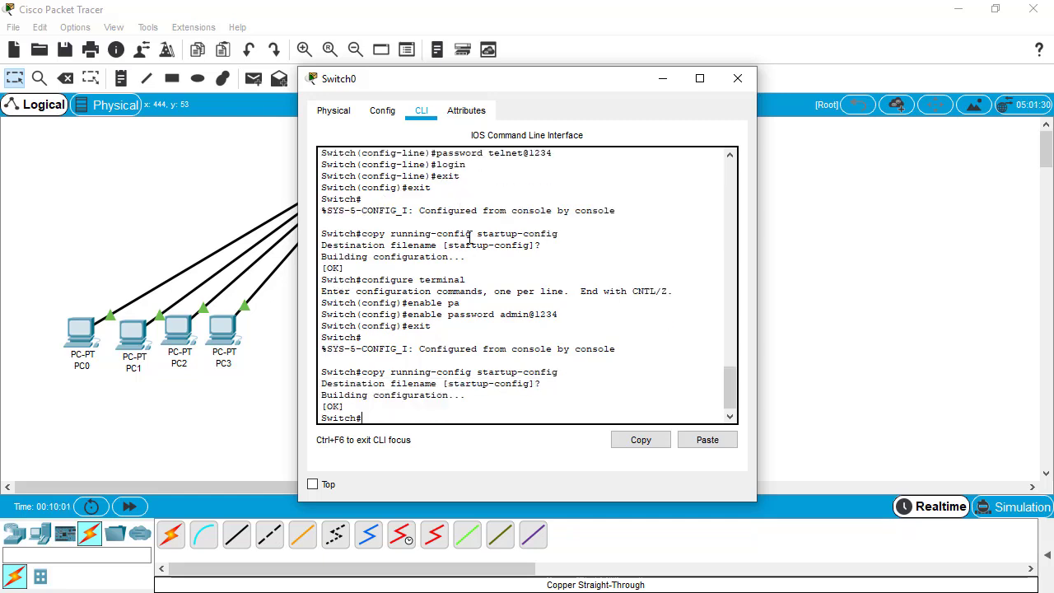
click(700, 78)
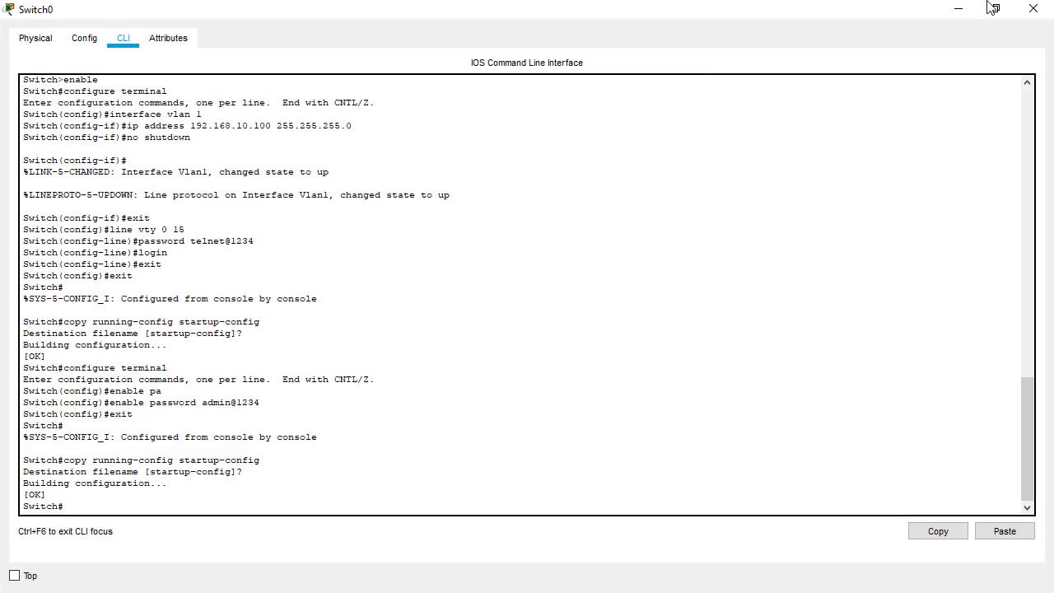
click(996, 8)
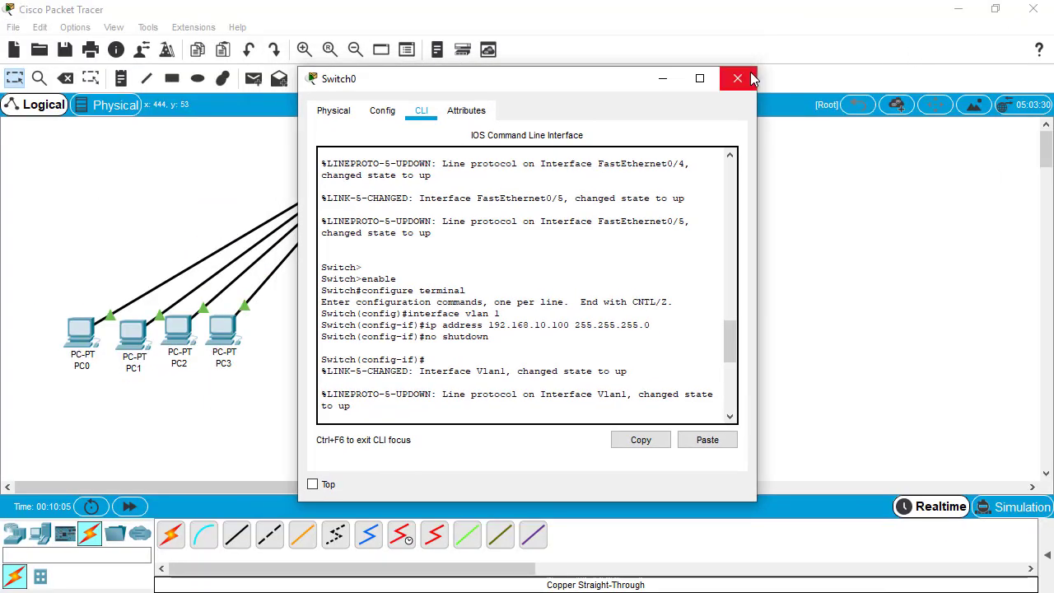
Close Switch0 and run enable again in PC4's Telnet session to reach the Switch# prompt.
click(738, 78)
click(519, 237)
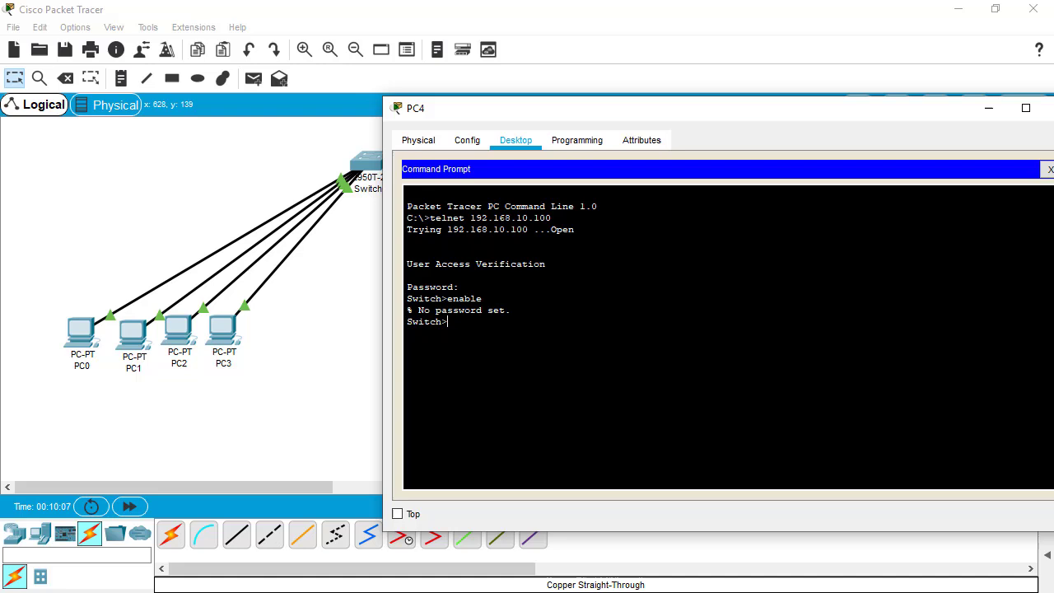
text(enable)
key(Return)
key(Return)
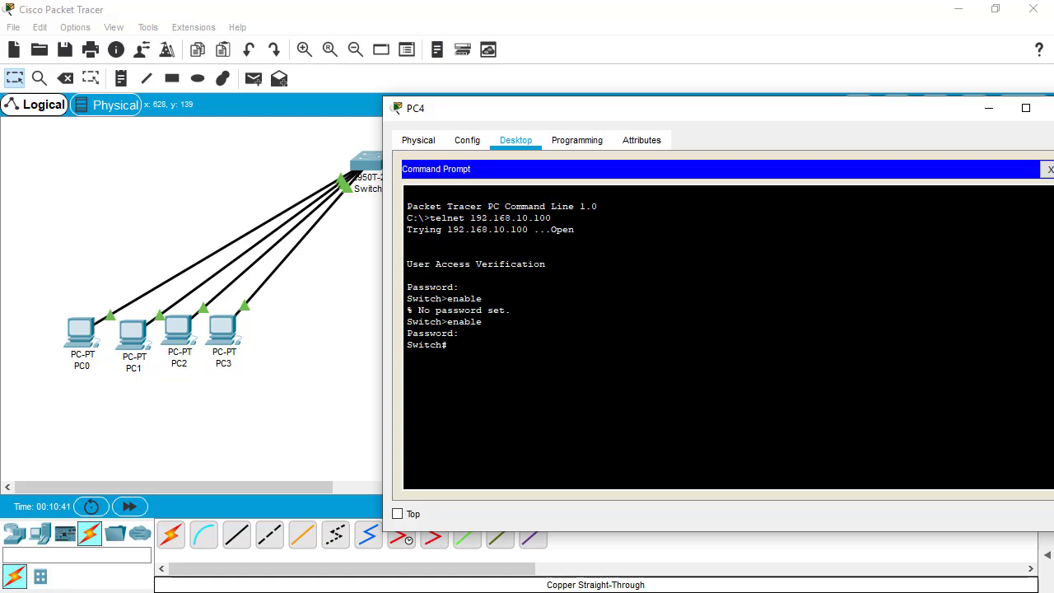
Over Telnet, enter configure terminal and interface fastethernet 0/3, then type shutdown.
text(configure terminal)
key(Return)
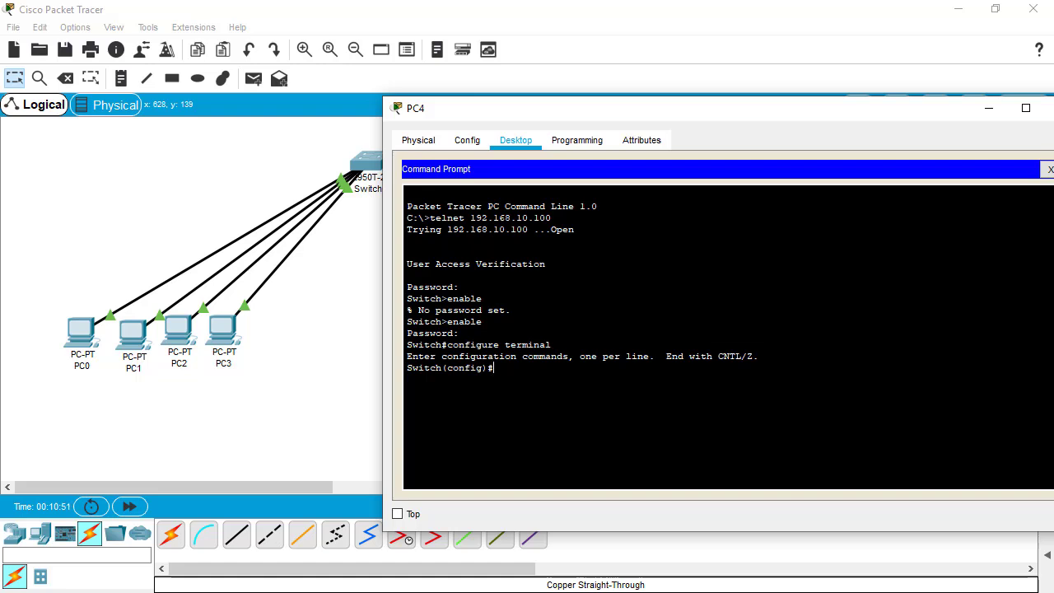
text(interface fastethernet 0/)
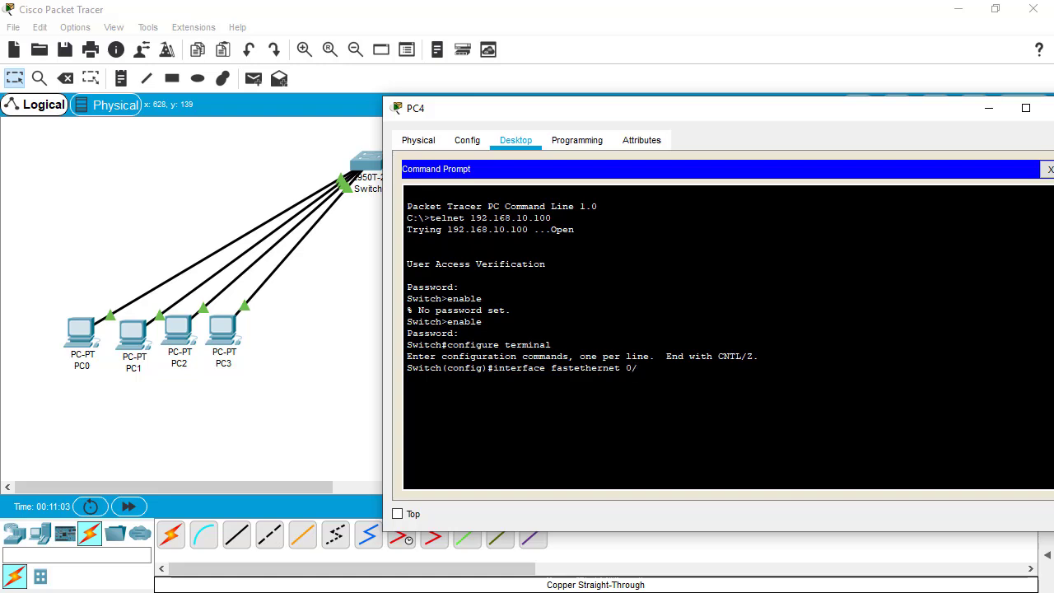
text(3)
key(Return)
text(shut)
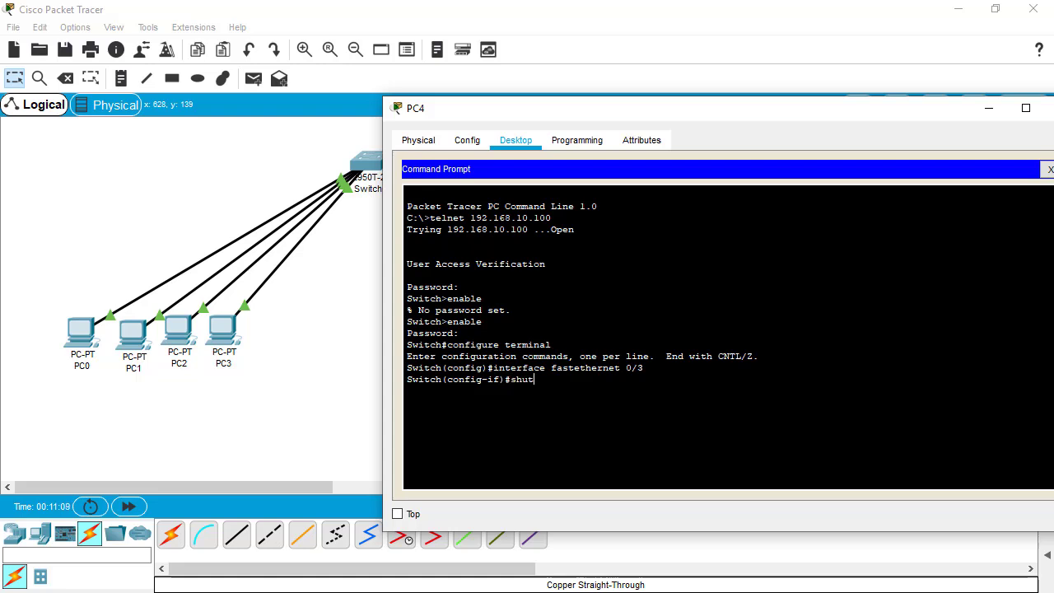
text(down)
Shut down FastEthernet 0/3 so PC2's link goes red, then enter no shutdown.
key(Return)
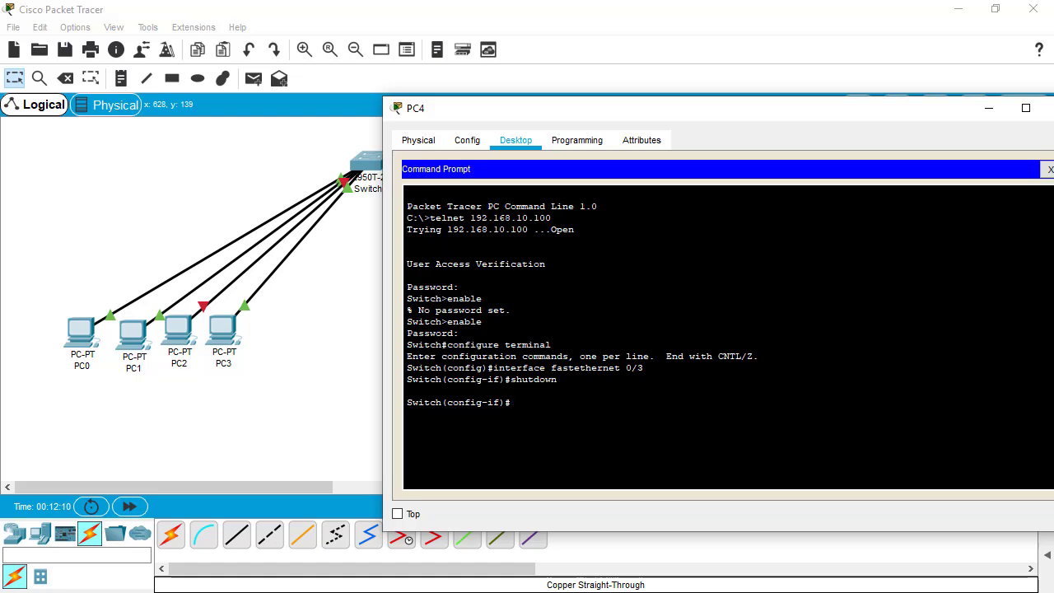
text(no shutdown)
key(Return)
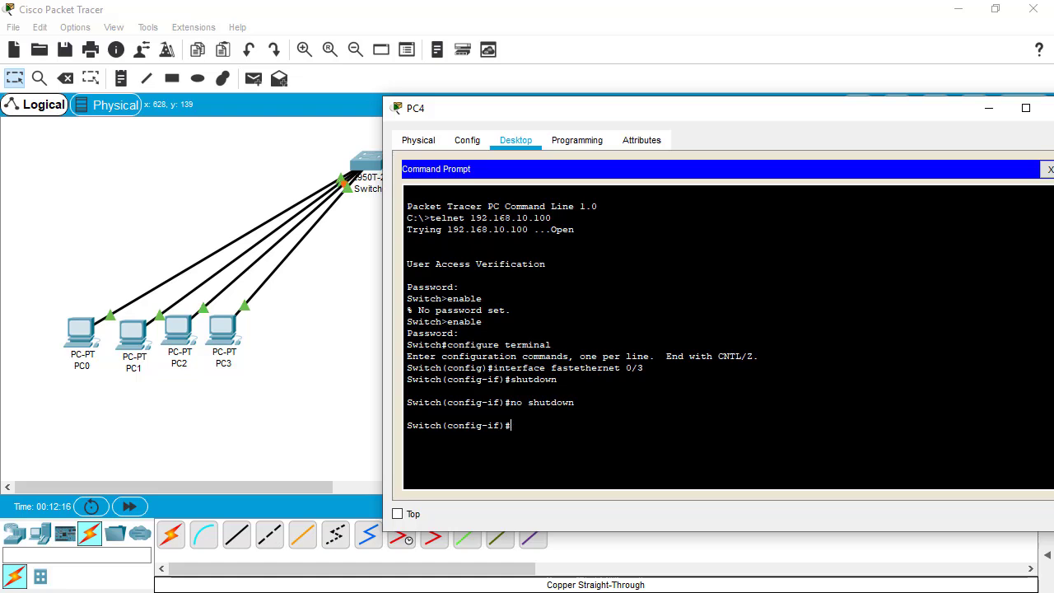